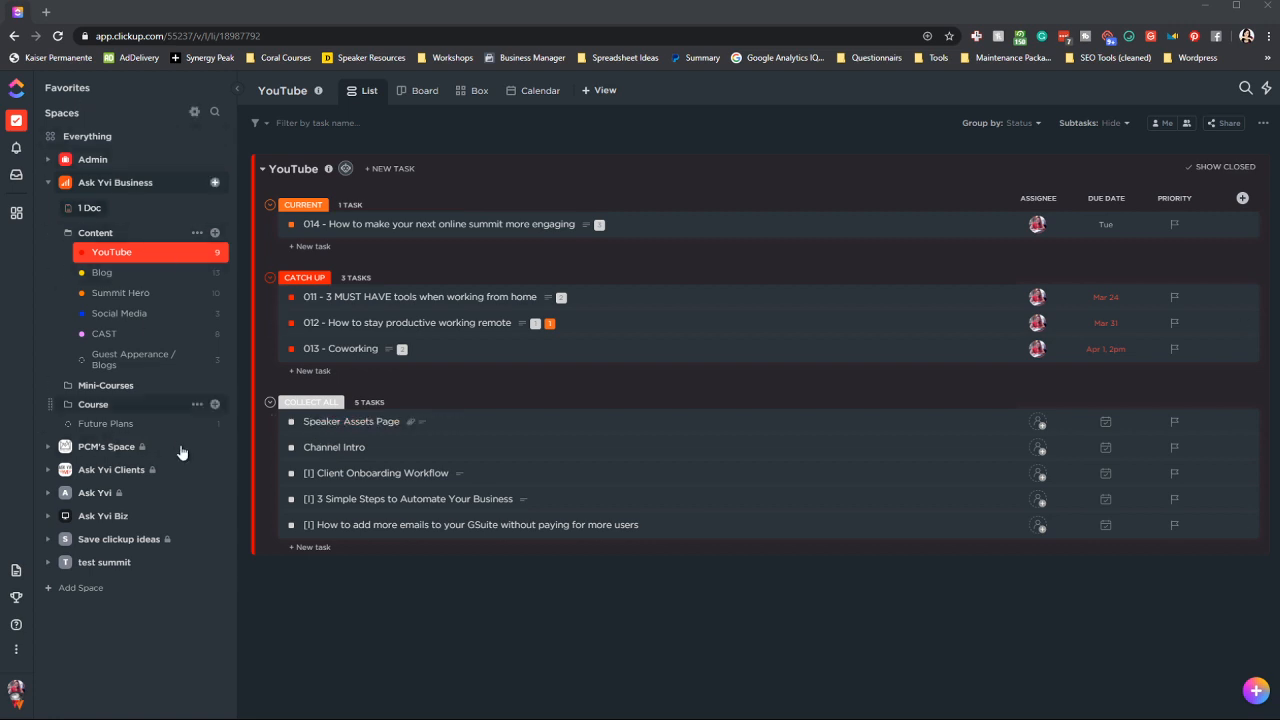
# Look at the YouTube list's tasks in Board view and return to List view.
pyautogui.click(422, 91)
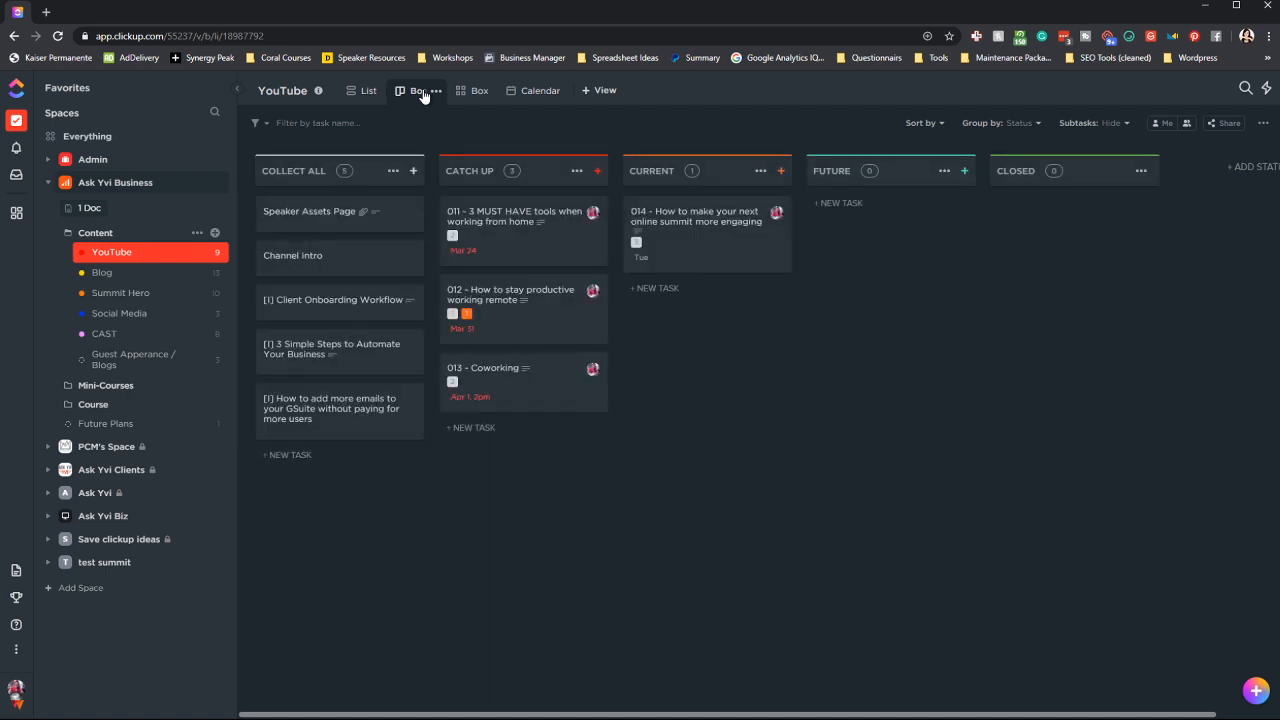
pyautogui.click(356, 96)
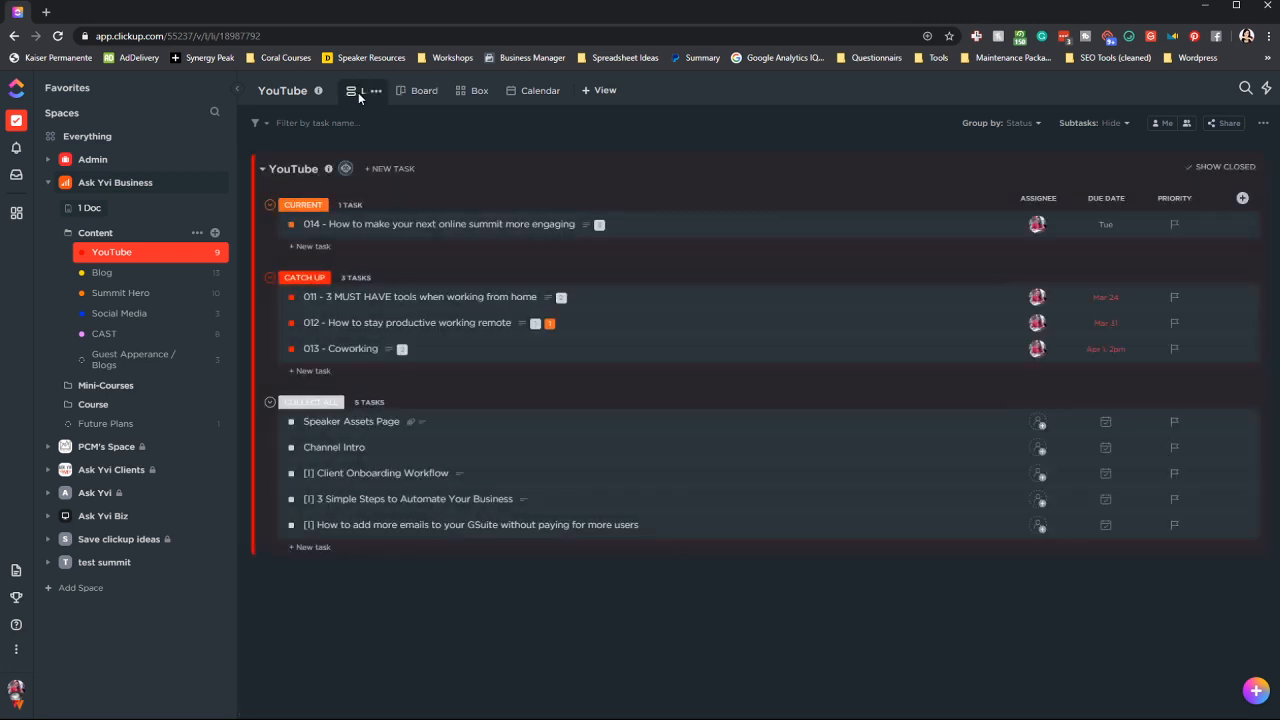
# Open the YouTube list's automation library and preview the "When Status changes then Change priority" template without creating it.
pyautogui.click(346, 172)
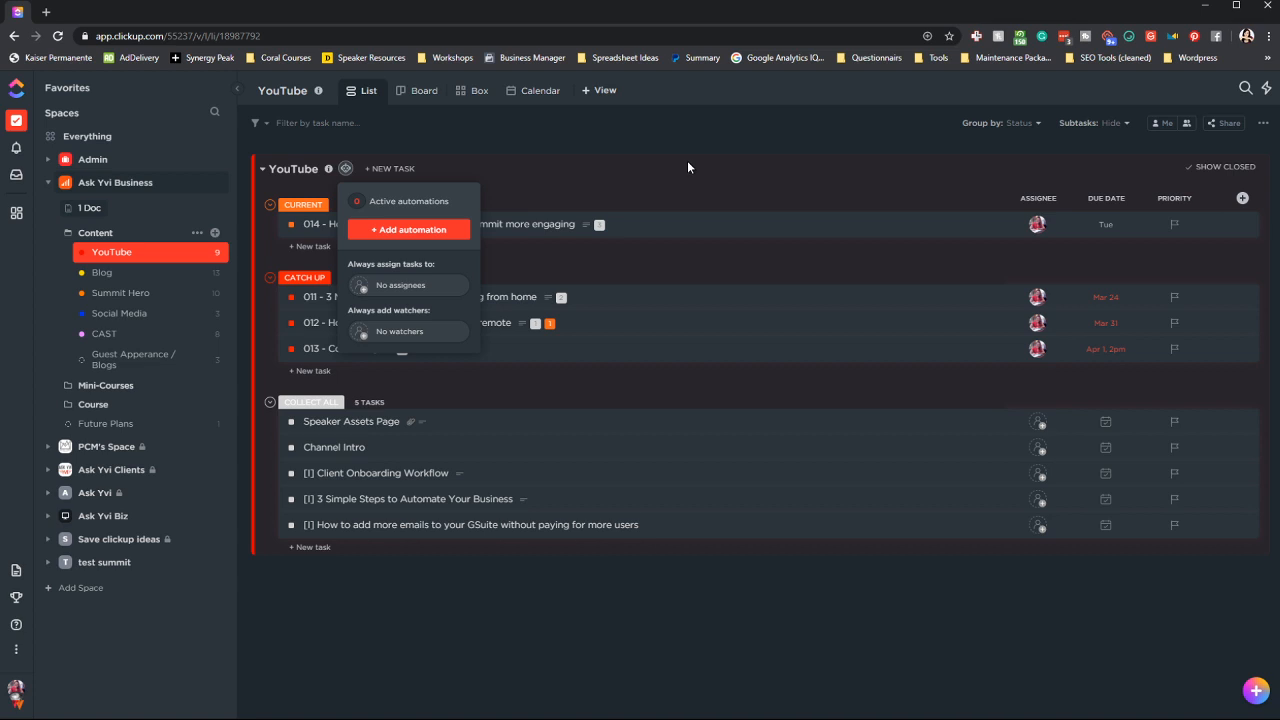
pyautogui.click(401, 234)
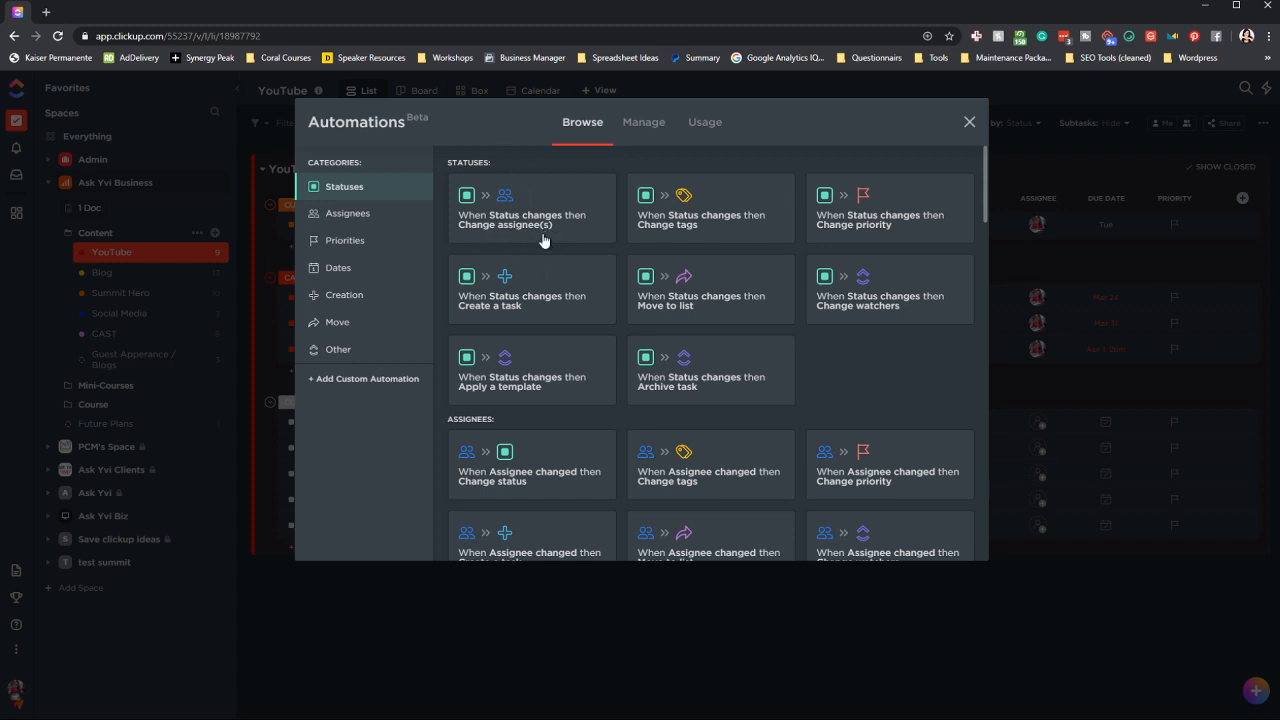
pyautogui.click(859, 224)
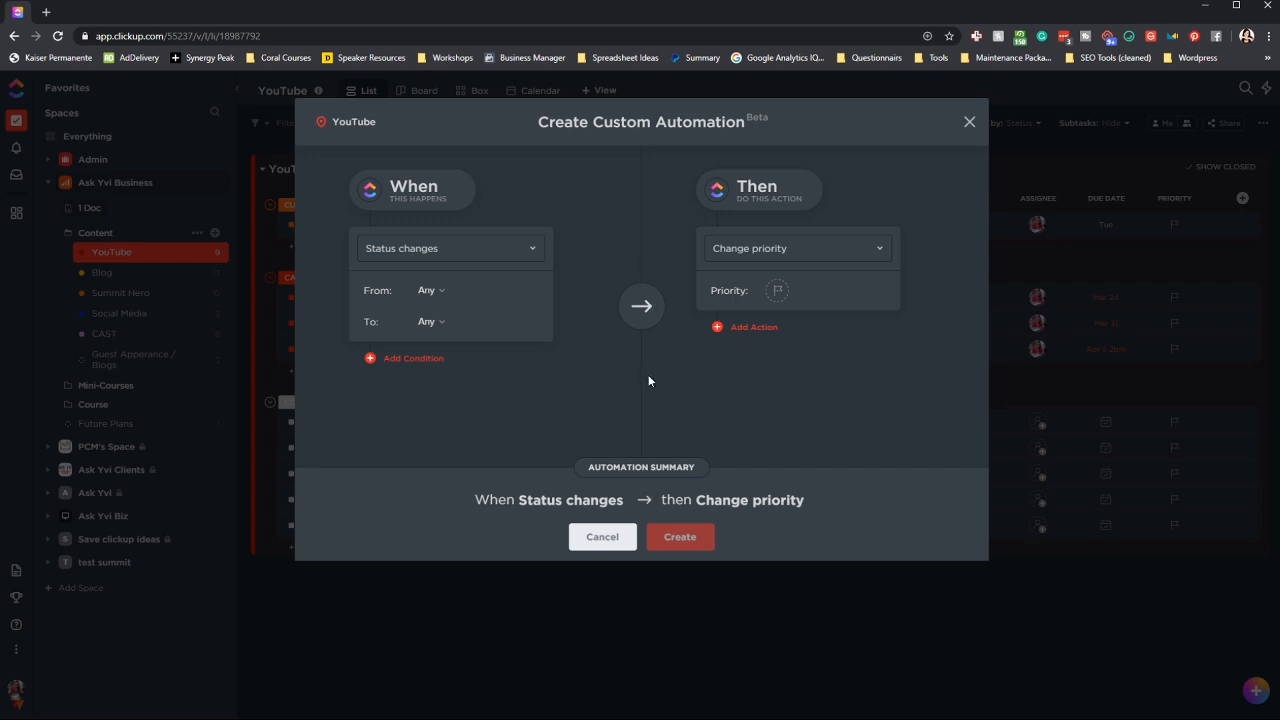
pyautogui.click(600, 537)
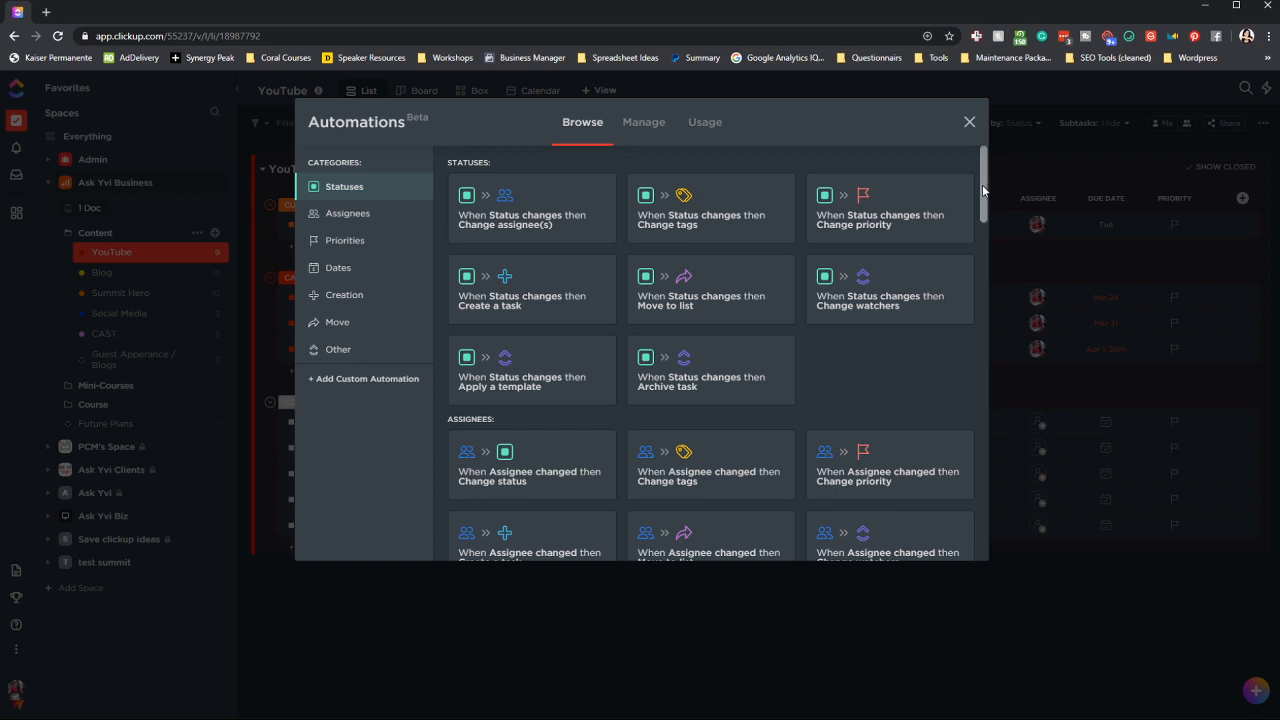
# Review the ready-made automation templates in the Statuses and Assignees categories.
pyautogui.moveTo(983, 190); pyautogui.dragTo(985, 211)
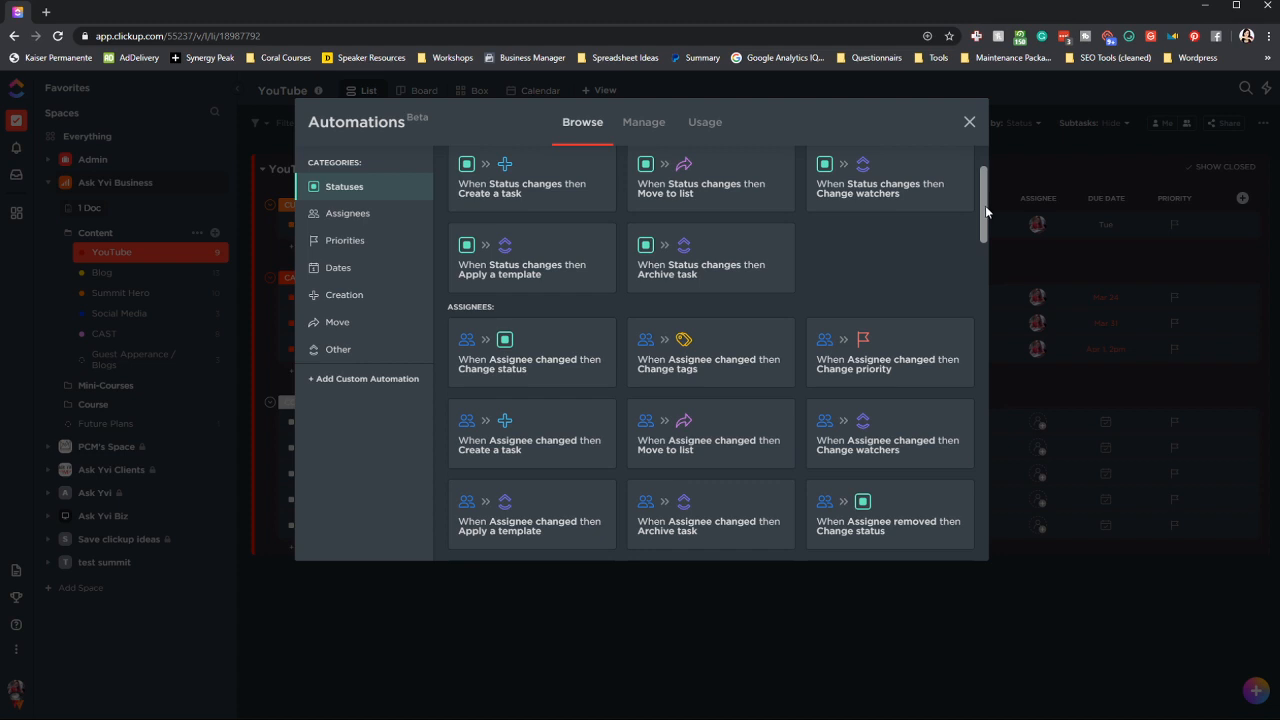
pyautogui.moveTo(985, 206); pyautogui.dragTo(985, 233)
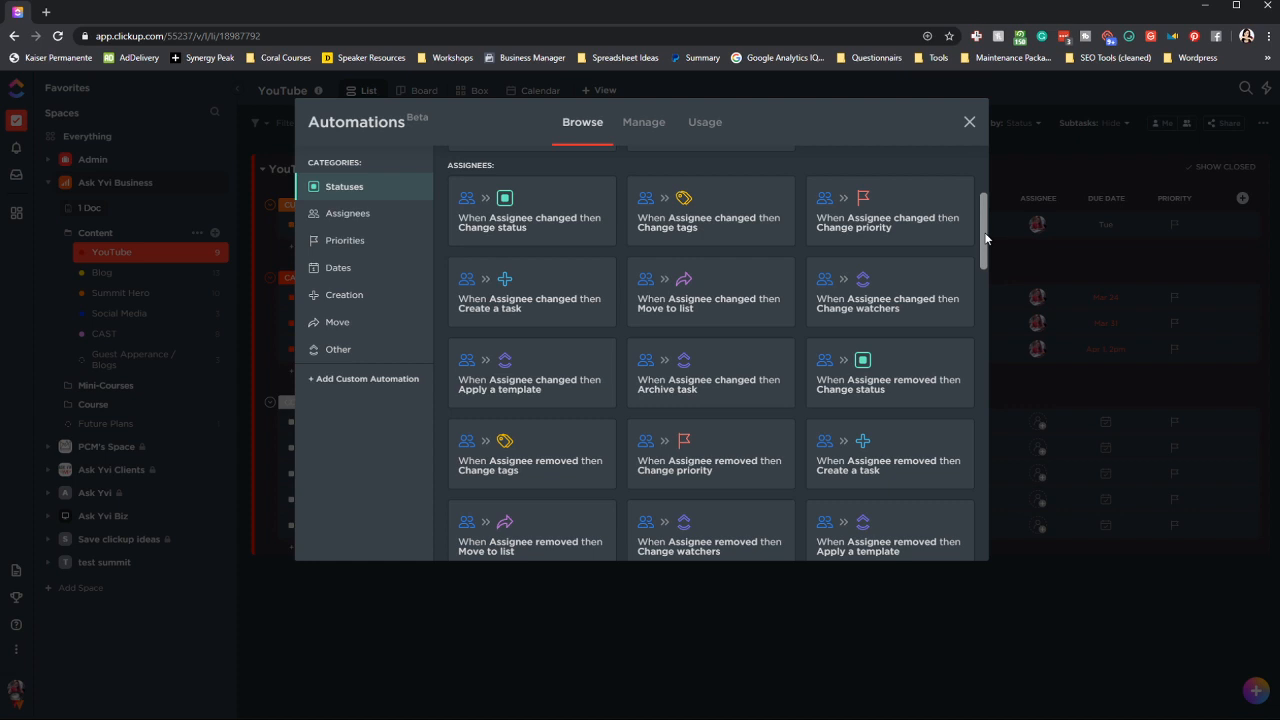
pyautogui.moveTo(985, 238); pyautogui.dragTo(985, 254)
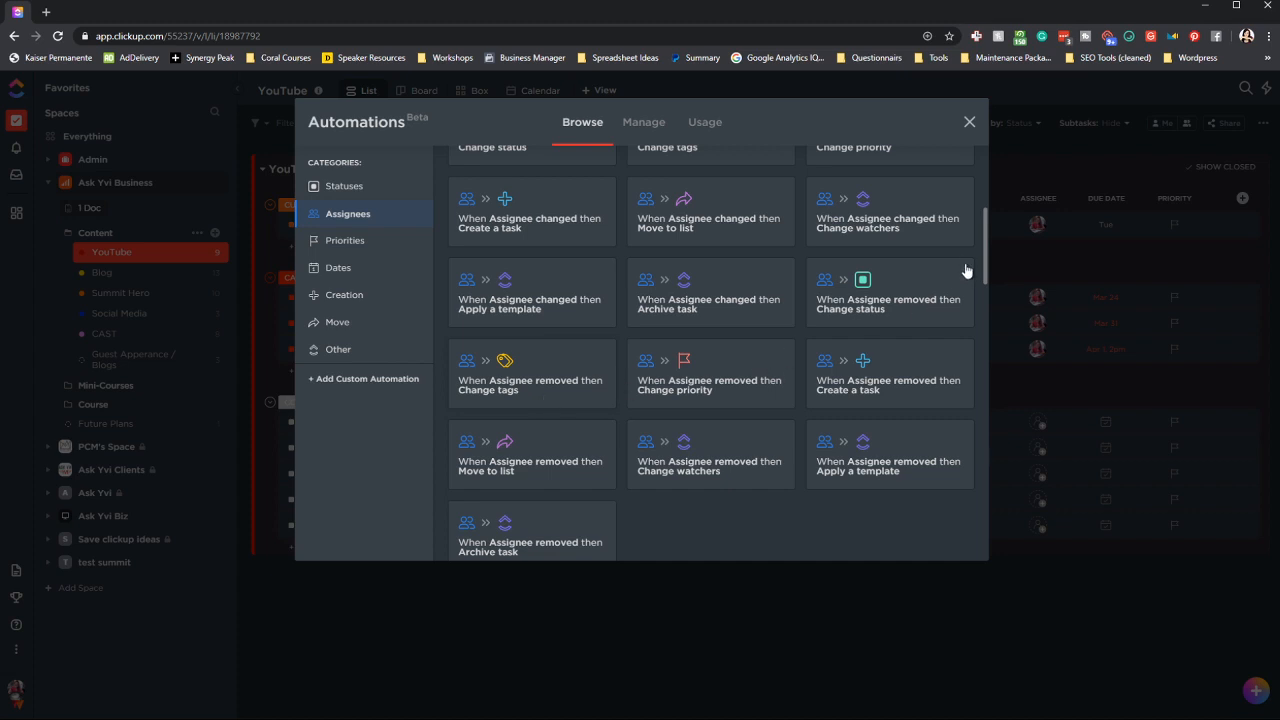
pyautogui.moveTo(986, 254); pyautogui.dragTo(986, 268)
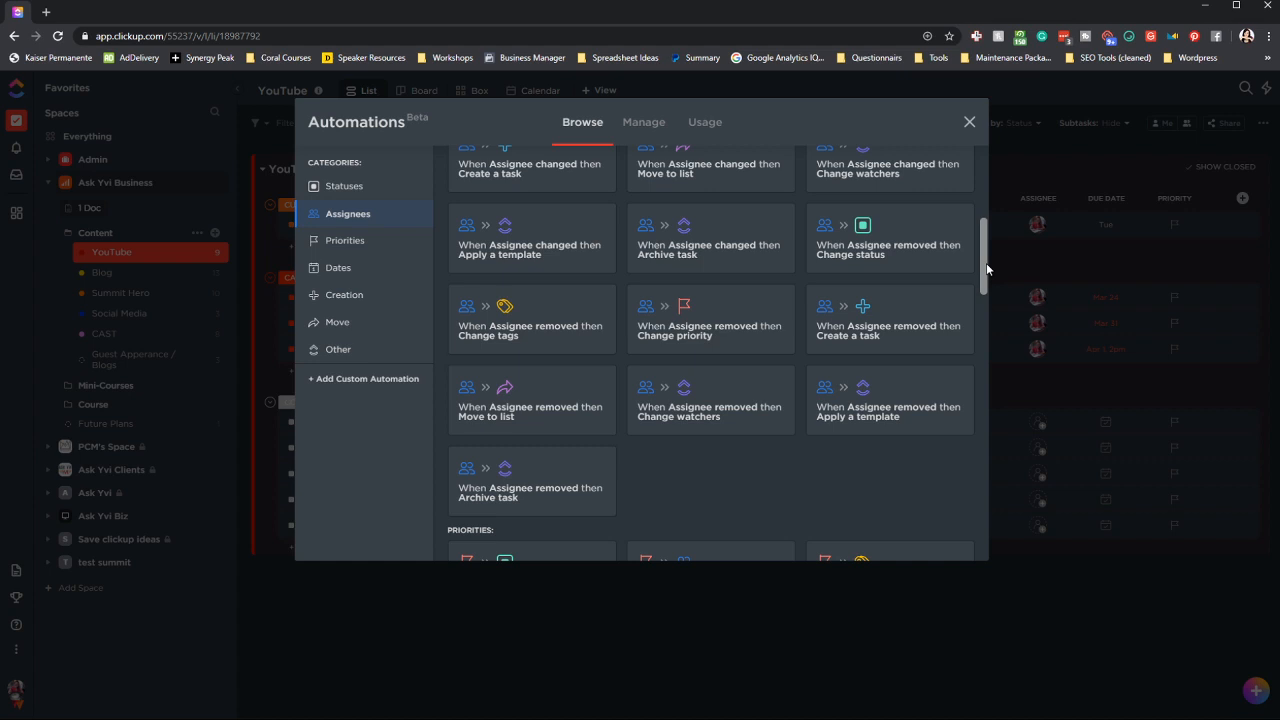
pyautogui.scroll(-1, 986, 264)
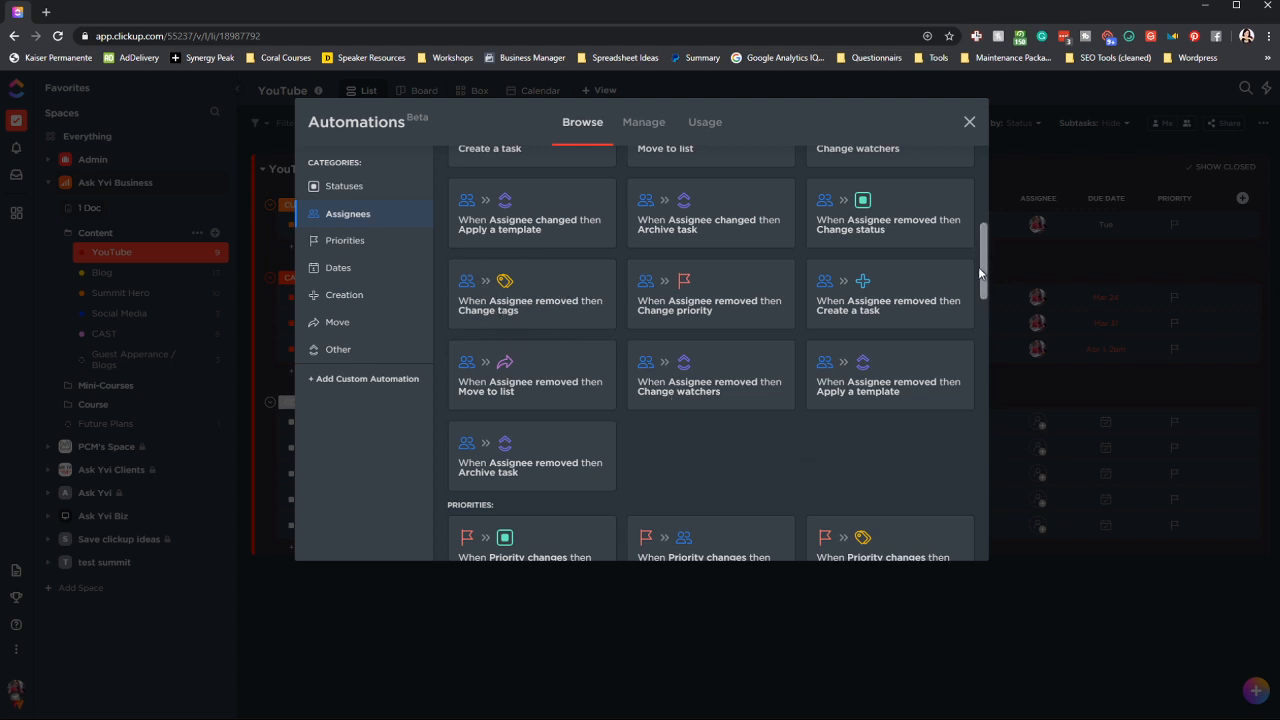
pyautogui.scroll(-2, 983, 266)
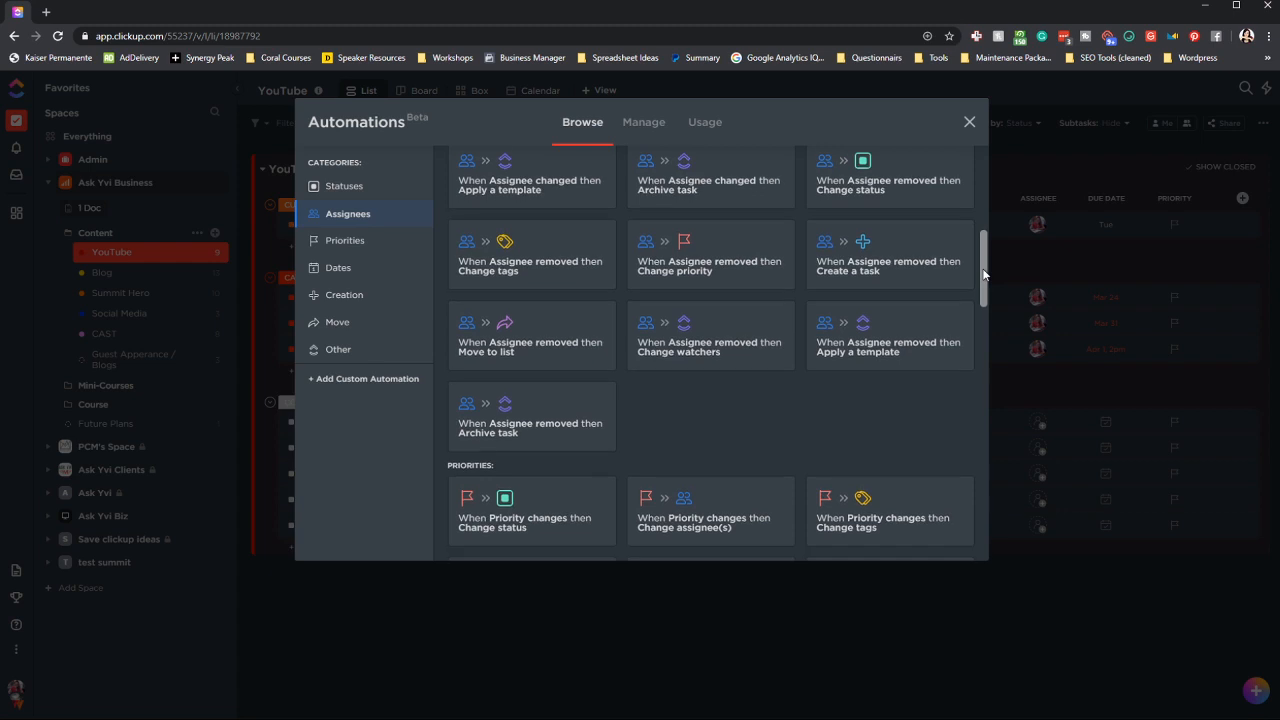
pyautogui.moveTo(983, 270); pyautogui.dragTo(983, 288)
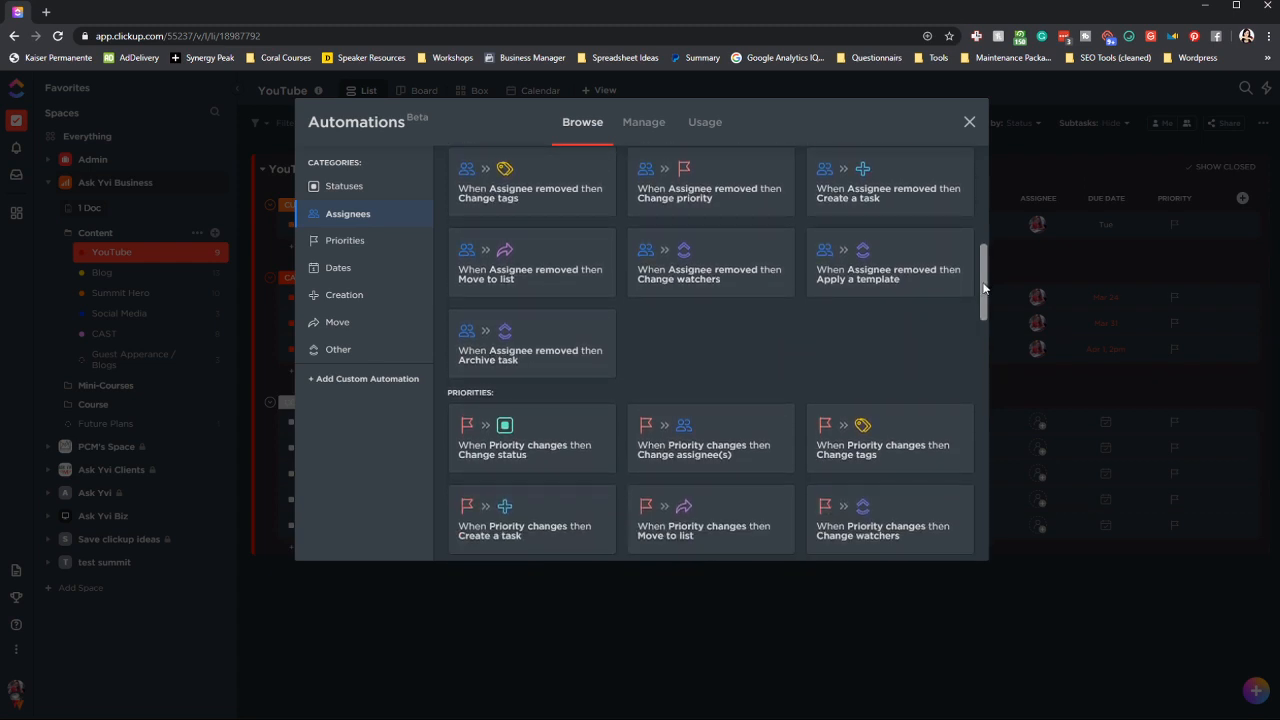
pyautogui.moveTo(983, 288); pyautogui.dragTo(983, 292)
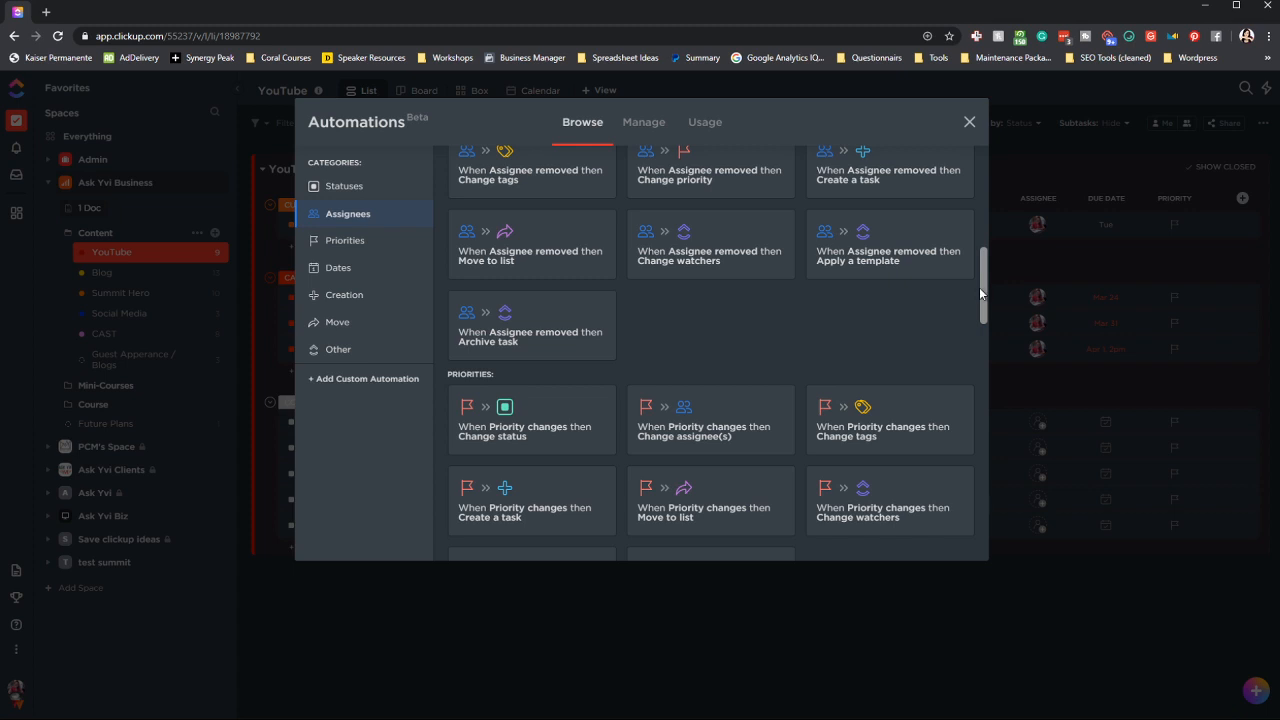
# Examine the automation templates triggered by priority changes and by due dates arriving.
pyautogui.scroll(-1, 980, 293)
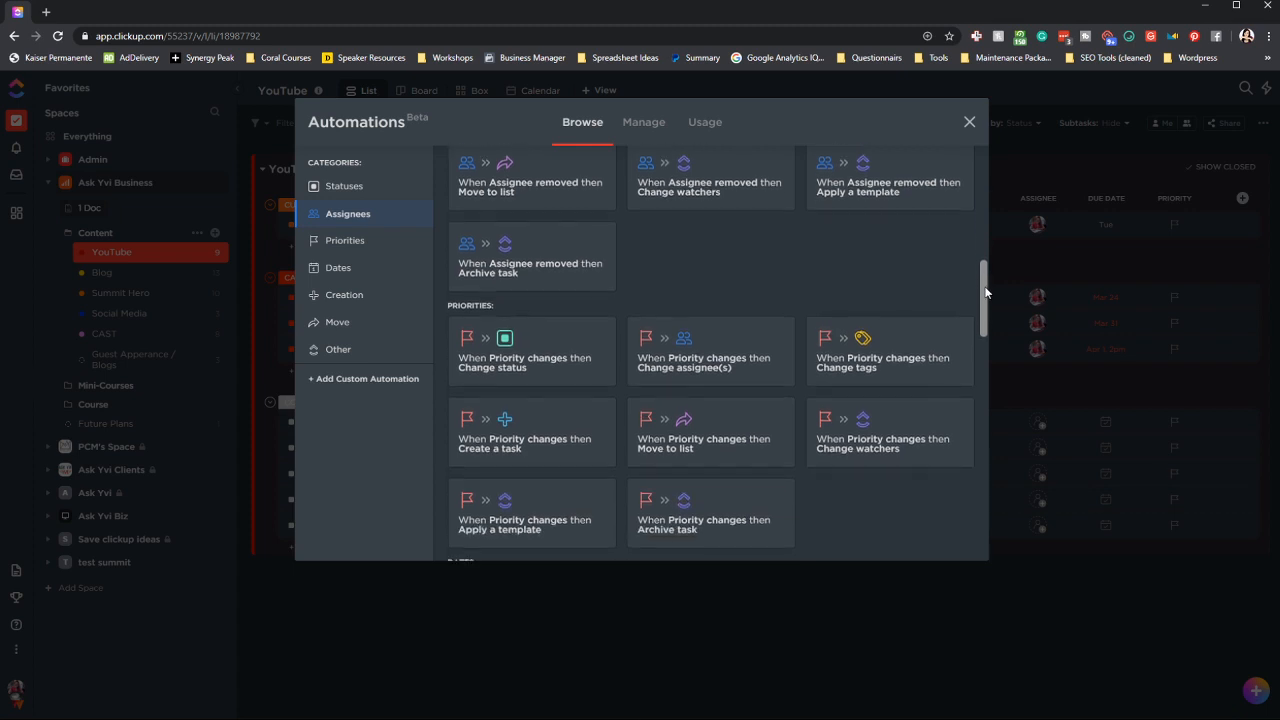
pyautogui.scroll(-1, 985, 294)
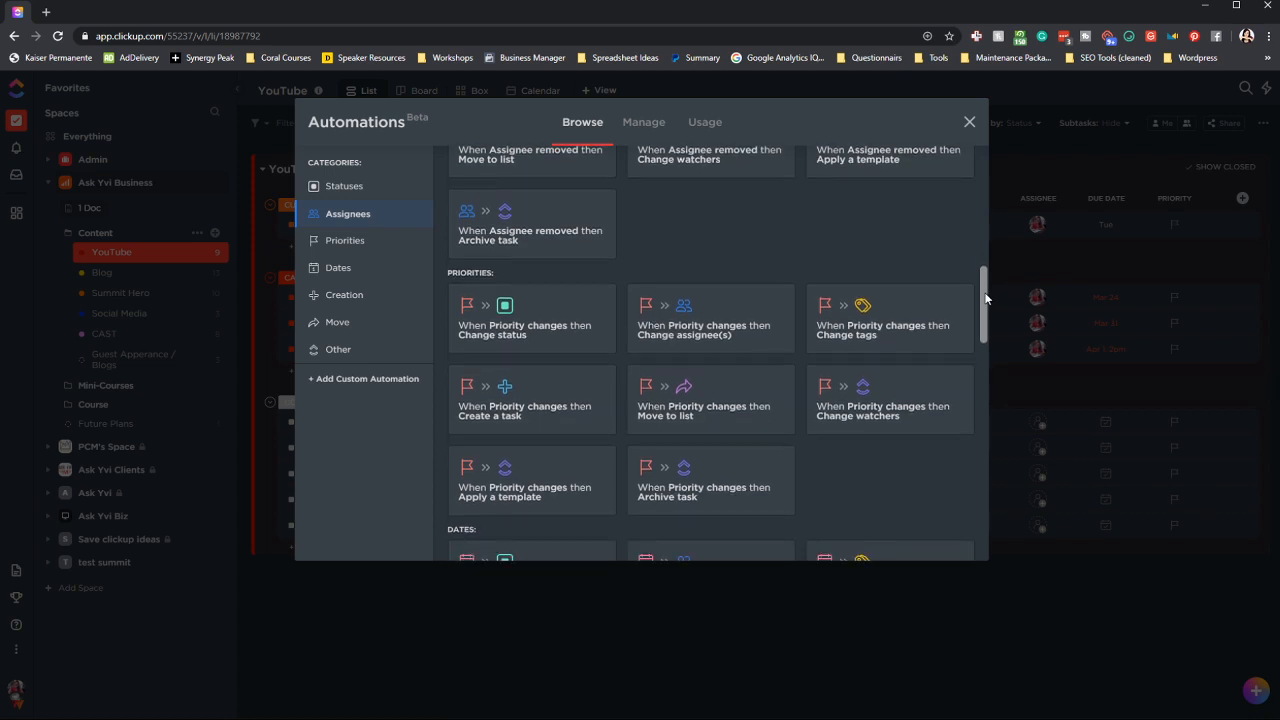
pyautogui.scroll(-1, 986, 295)
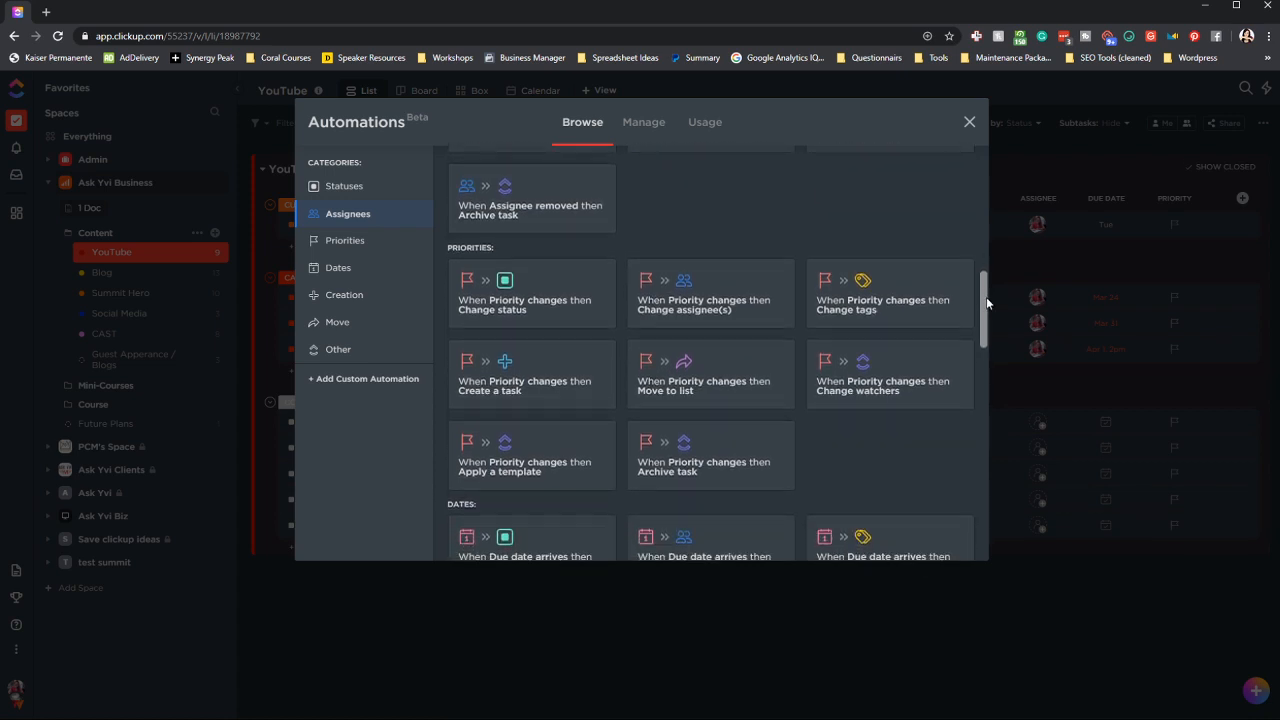
pyautogui.scroll(-1, 986, 305)
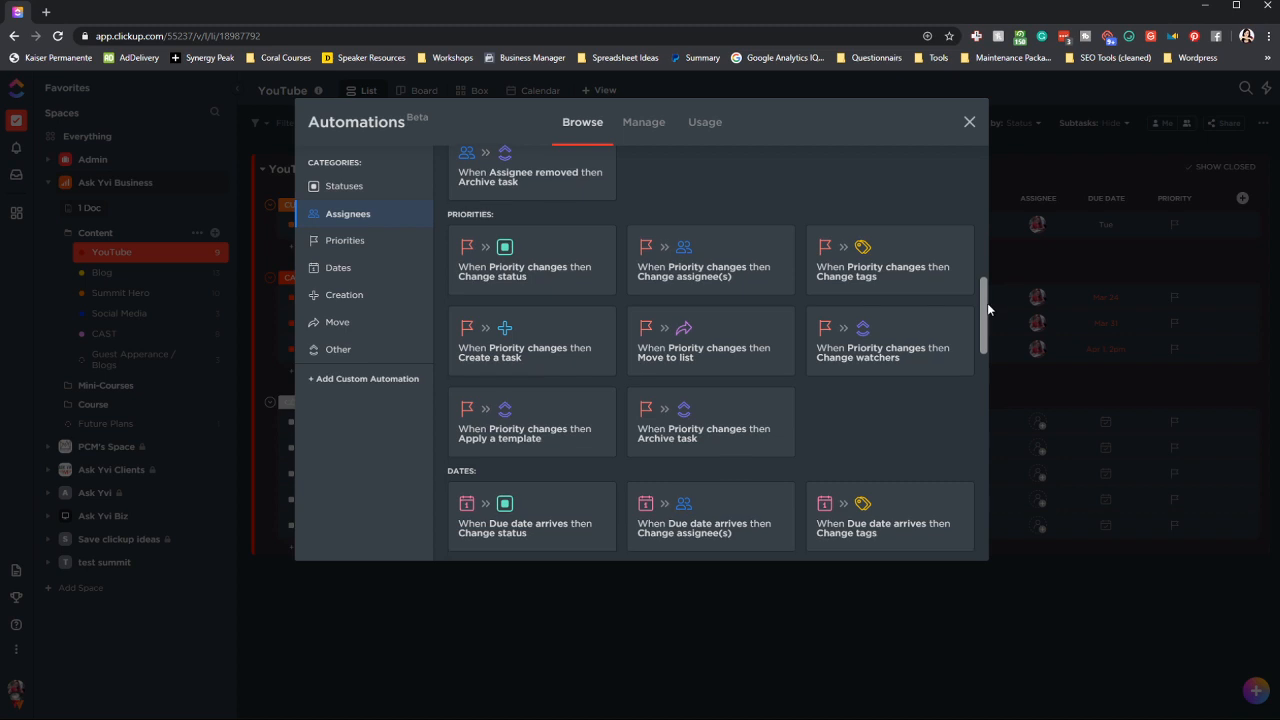
pyautogui.scroll(-2, 988, 304)
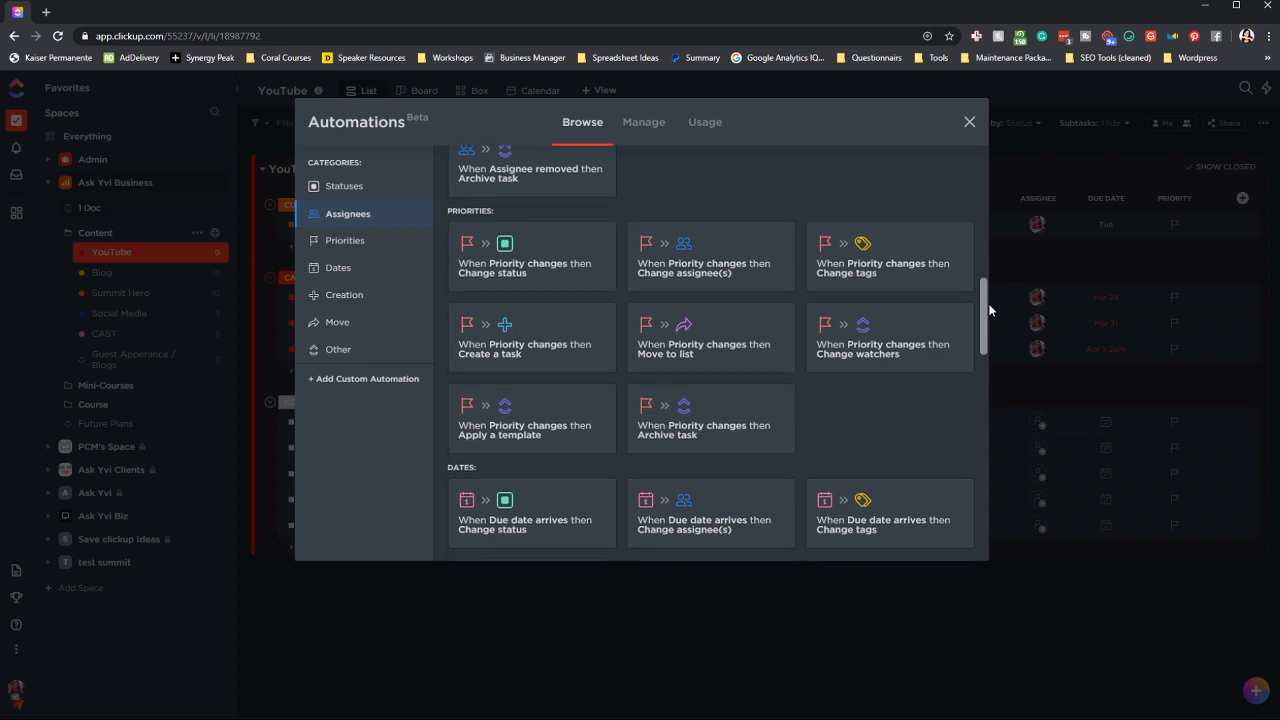
pyautogui.scroll(-4, 990, 316)
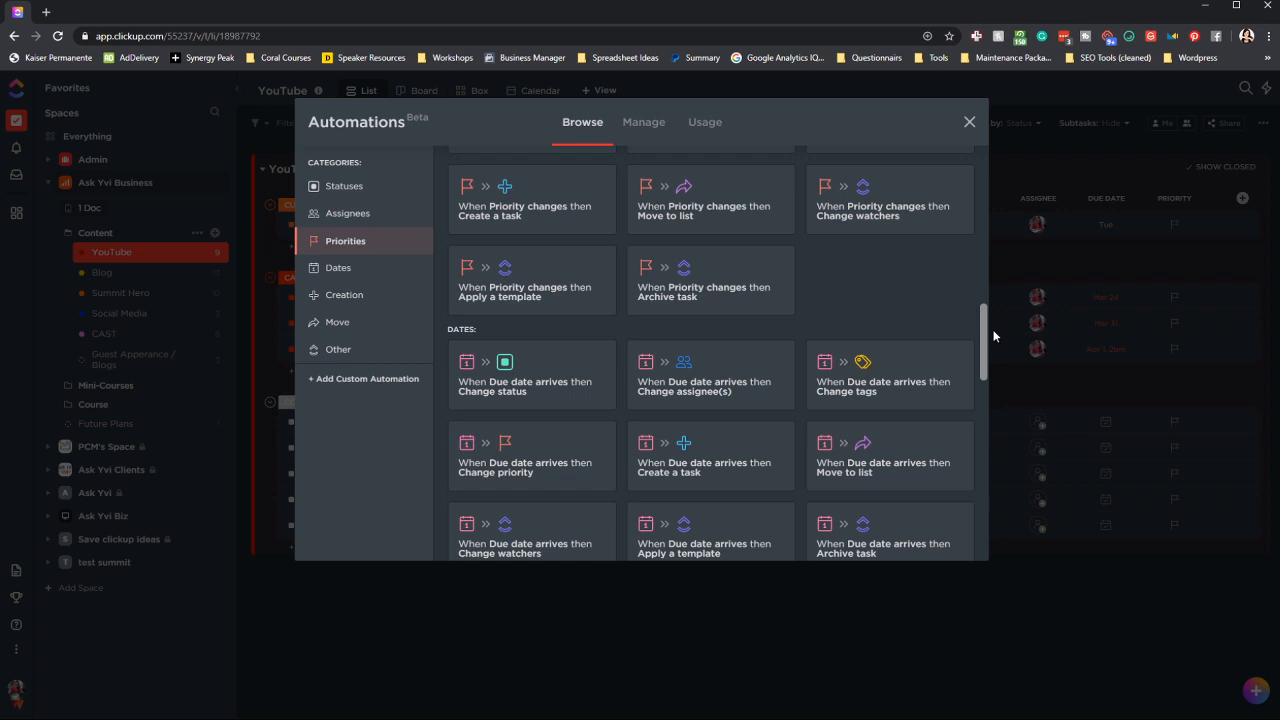
pyautogui.scroll(-2, 993, 338)
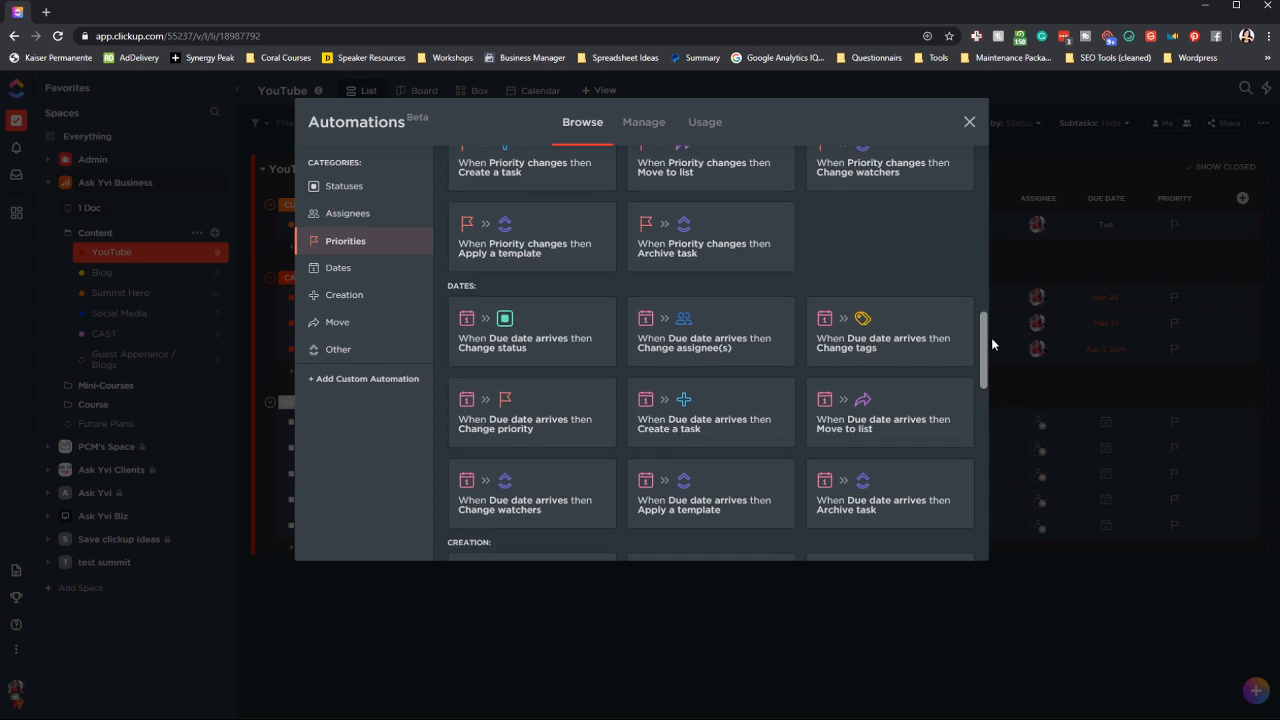
pyautogui.scroll(-2, 990, 340)
pyautogui.scroll(-2, 989, 343)
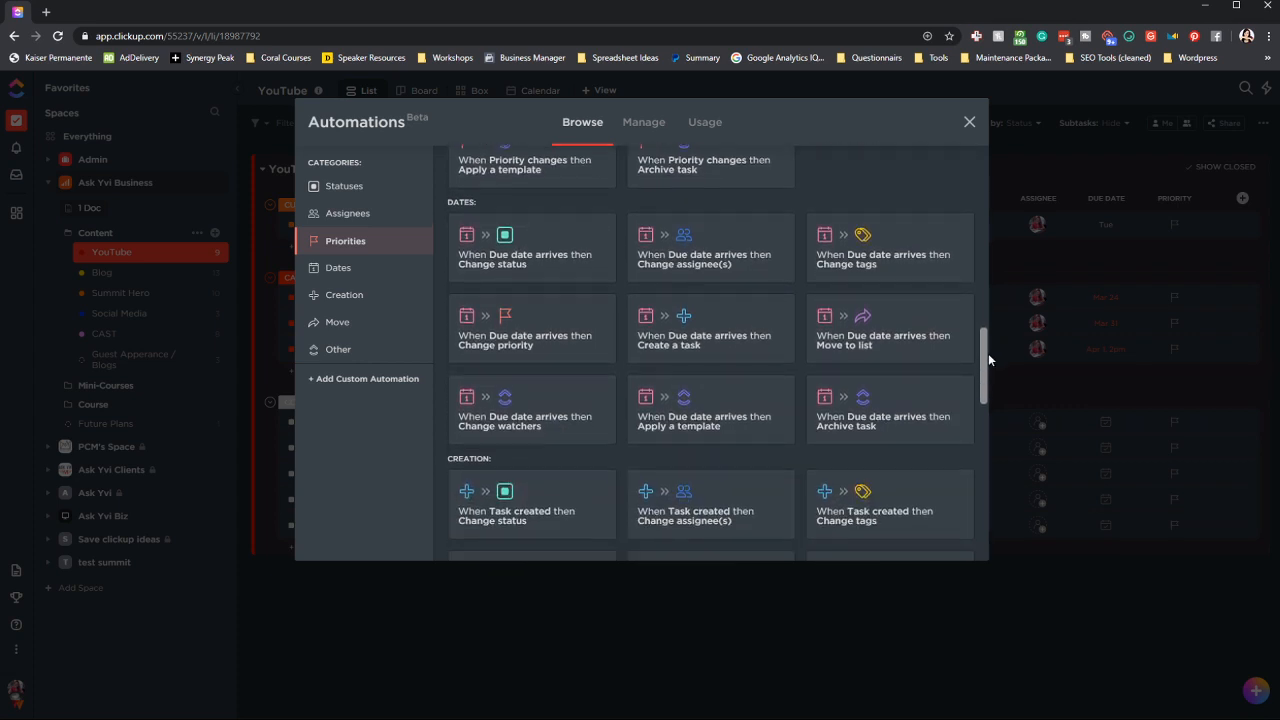
pyautogui.scroll(-1, 988, 354)
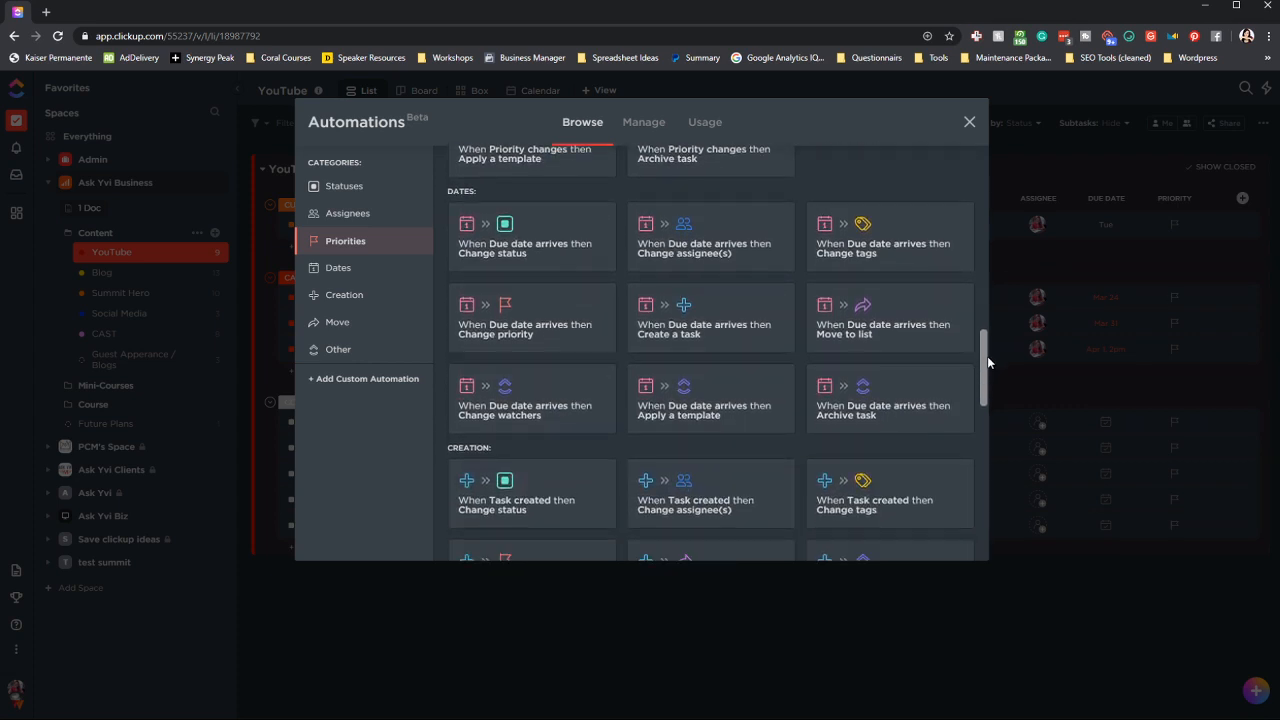
pyautogui.scroll(-1, 987, 357)
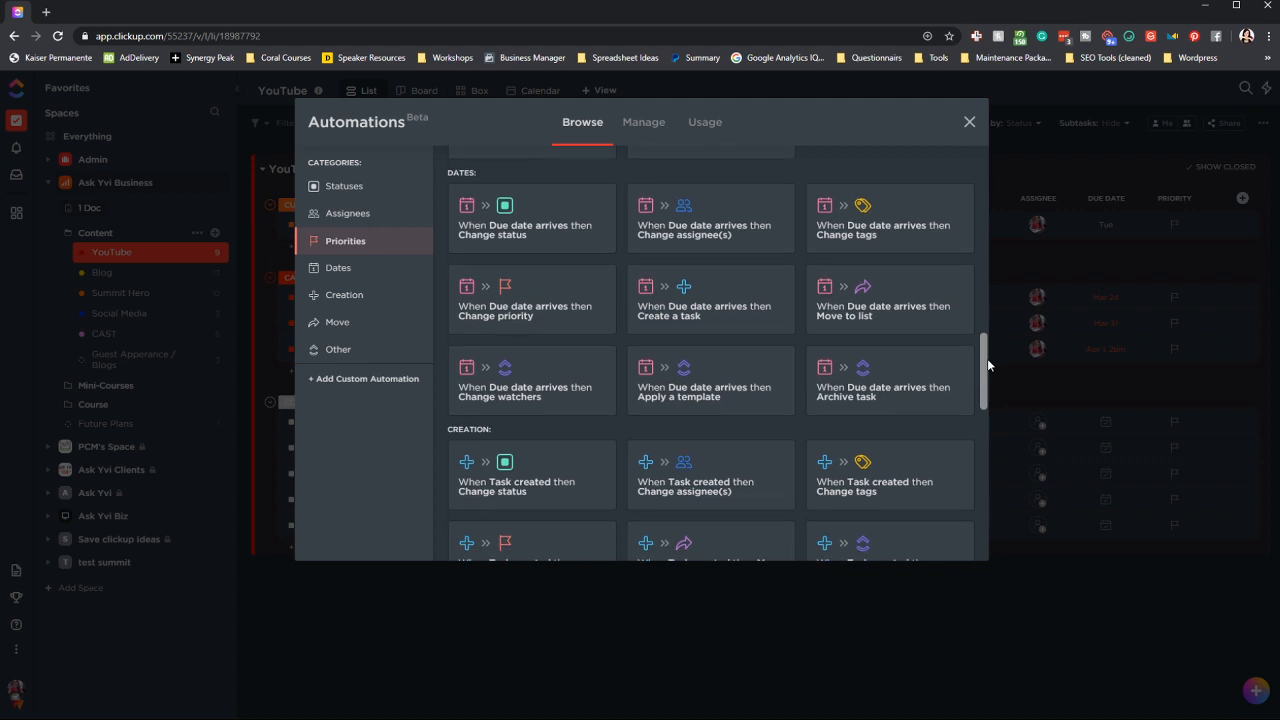
pyautogui.scroll(-1, 988, 362)
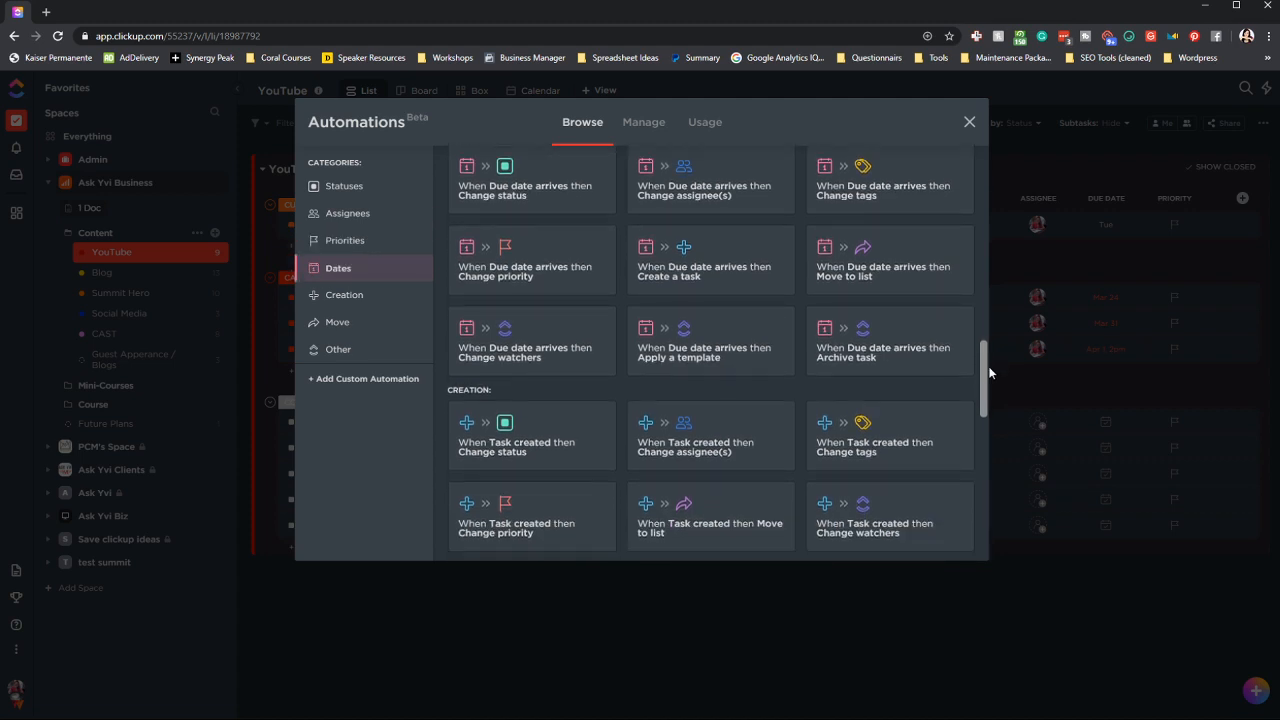
pyautogui.scroll(-1, 988, 372)
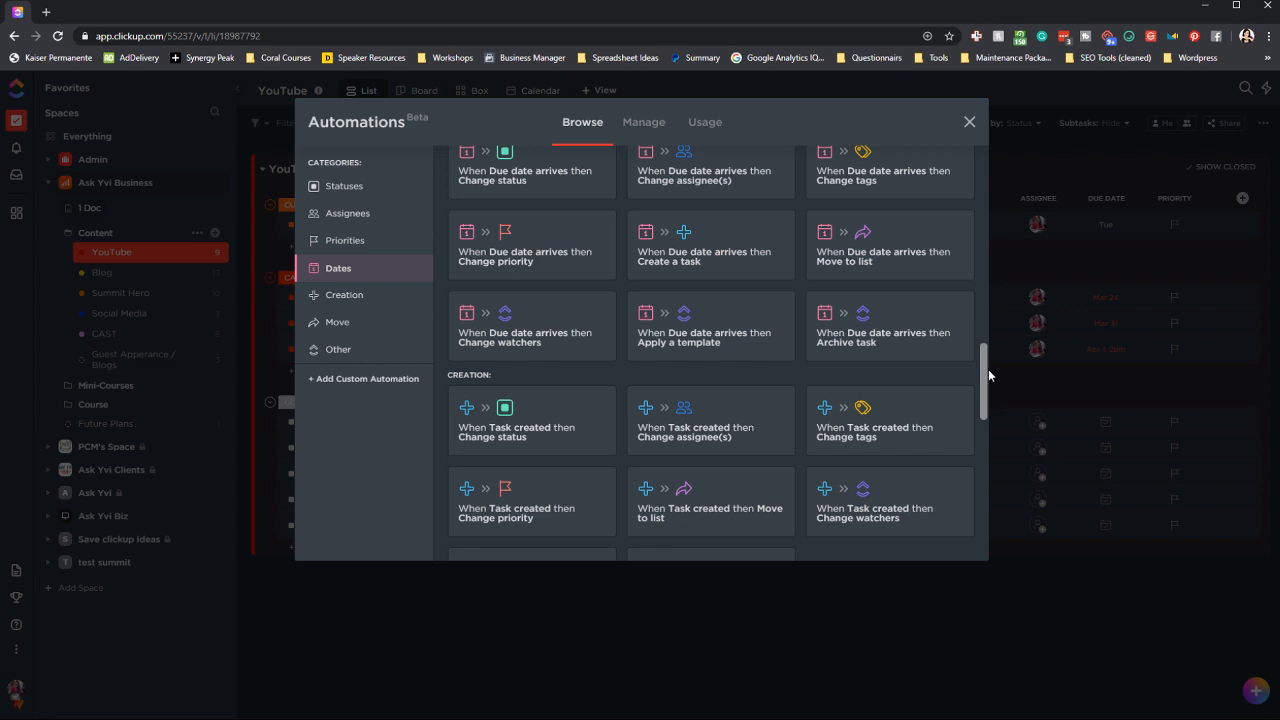
# Examine the Creation, Move and Other automation templates through to the end of the library, and return to the Move templates.
pyautogui.moveTo(989, 376); pyautogui.dragTo(984, 398)
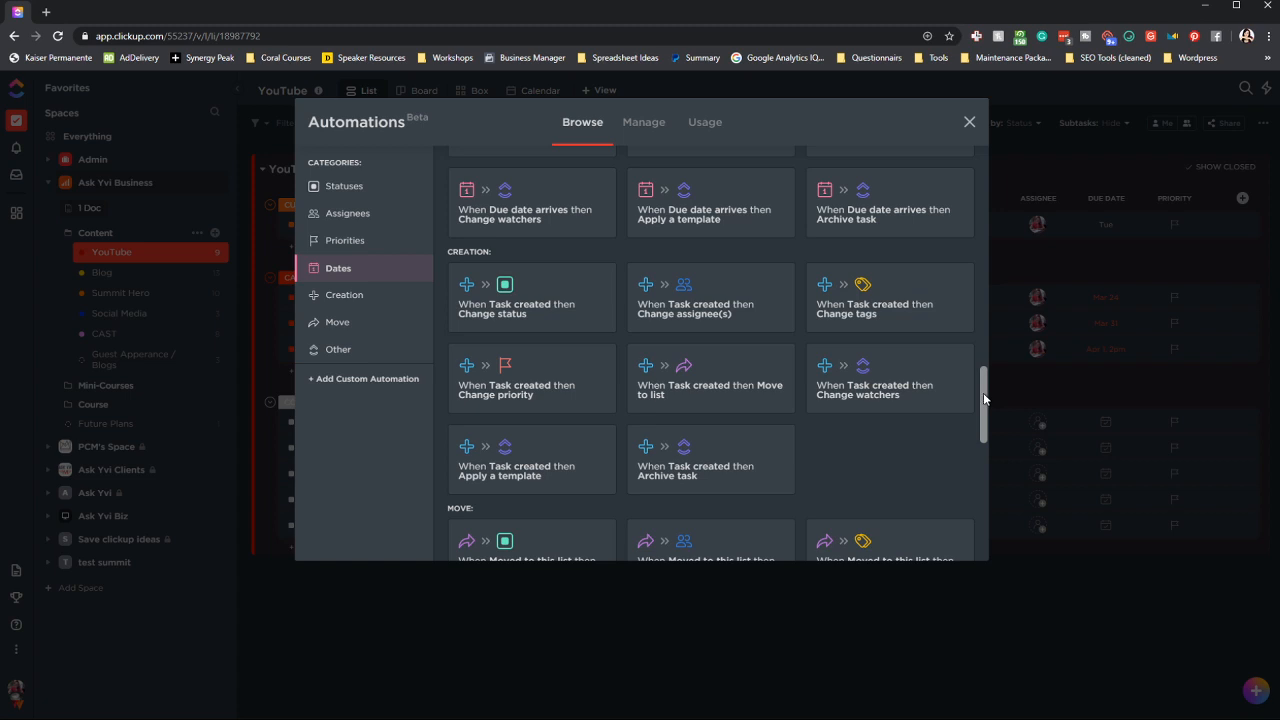
pyautogui.moveTo(984, 398); pyautogui.dragTo(984, 408)
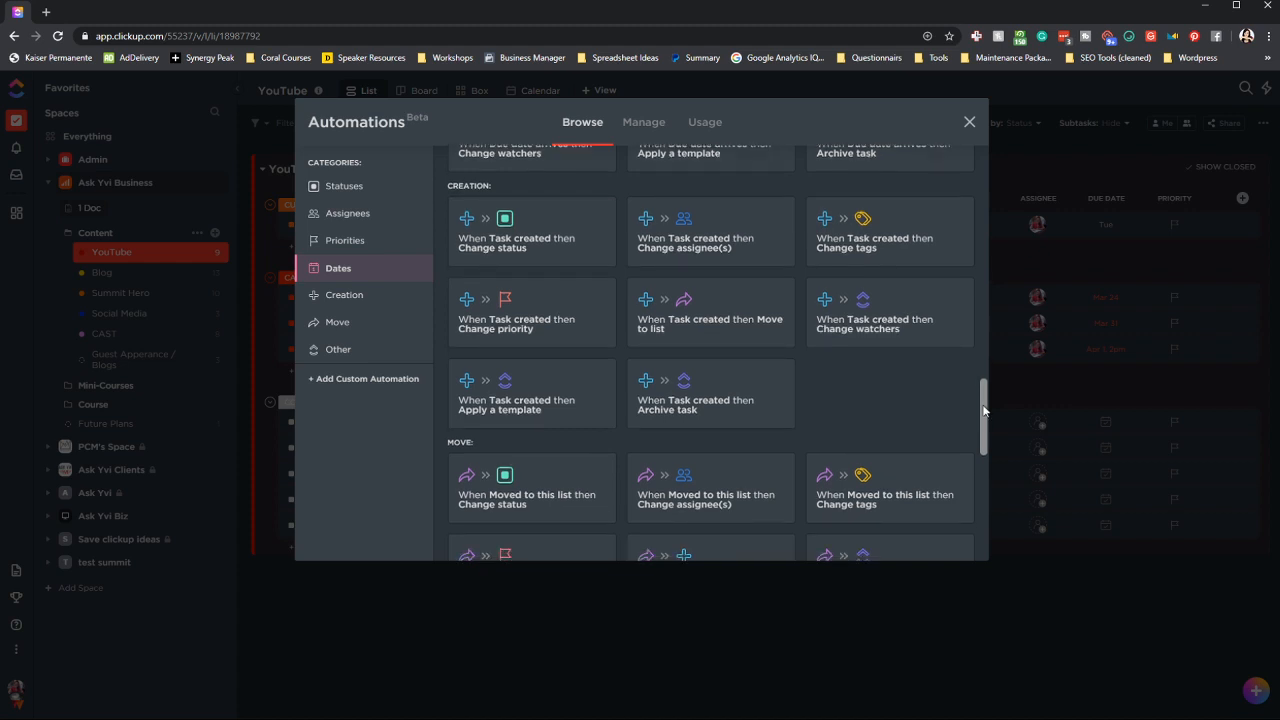
pyautogui.moveTo(984, 408); pyautogui.dragTo(983, 425)
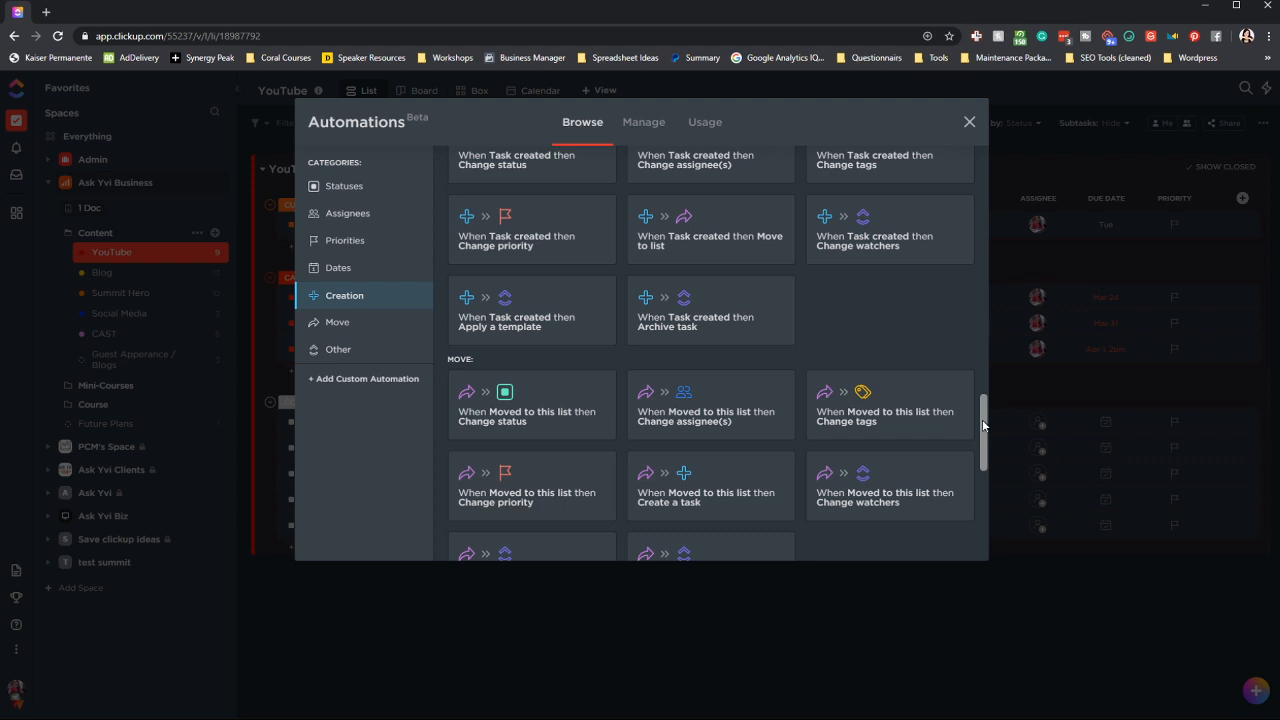
pyautogui.moveTo(983, 425); pyautogui.dragTo(985, 433)
pyautogui.scroll(-1, 985, 435)
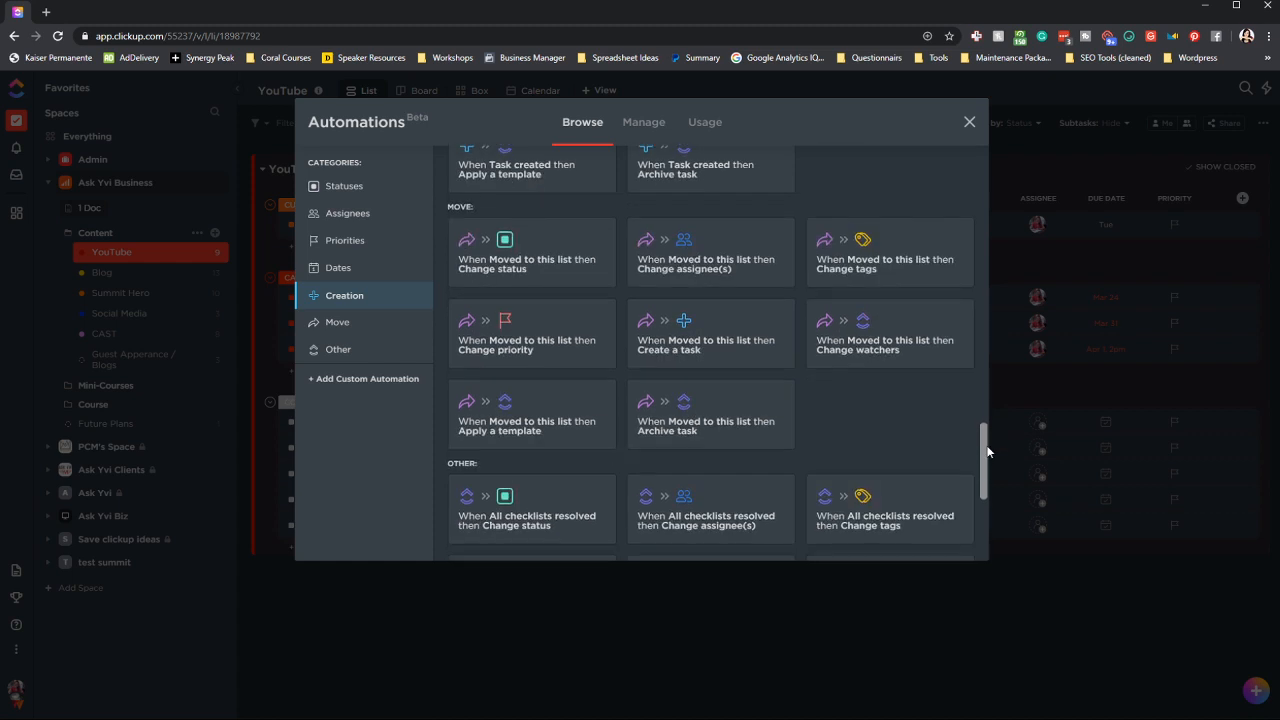
pyautogui.moveTo(983, 440); pyautogui.dragTo(983, 444)
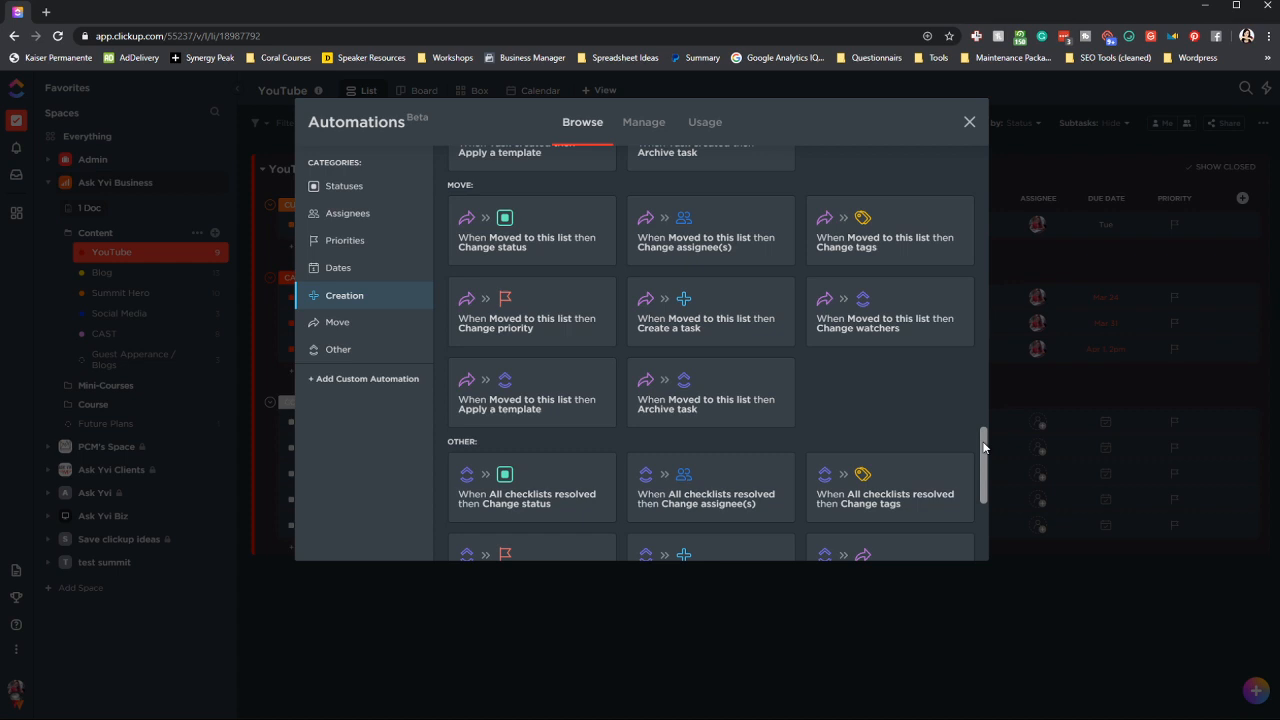
pyautogui.moveTo(983, 447); pyautogui.dragTo(985, 462)
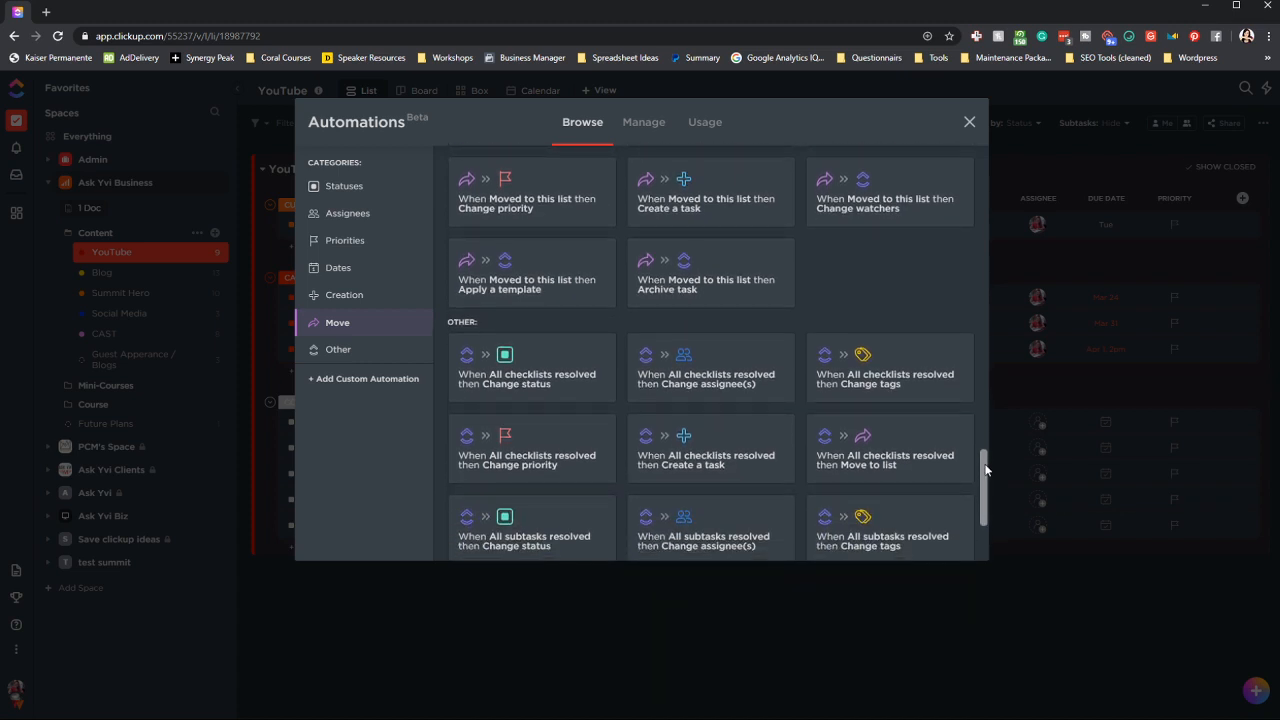
pyautogui.moveTo(985, 465); pyautogui.dragTo(985, 498)
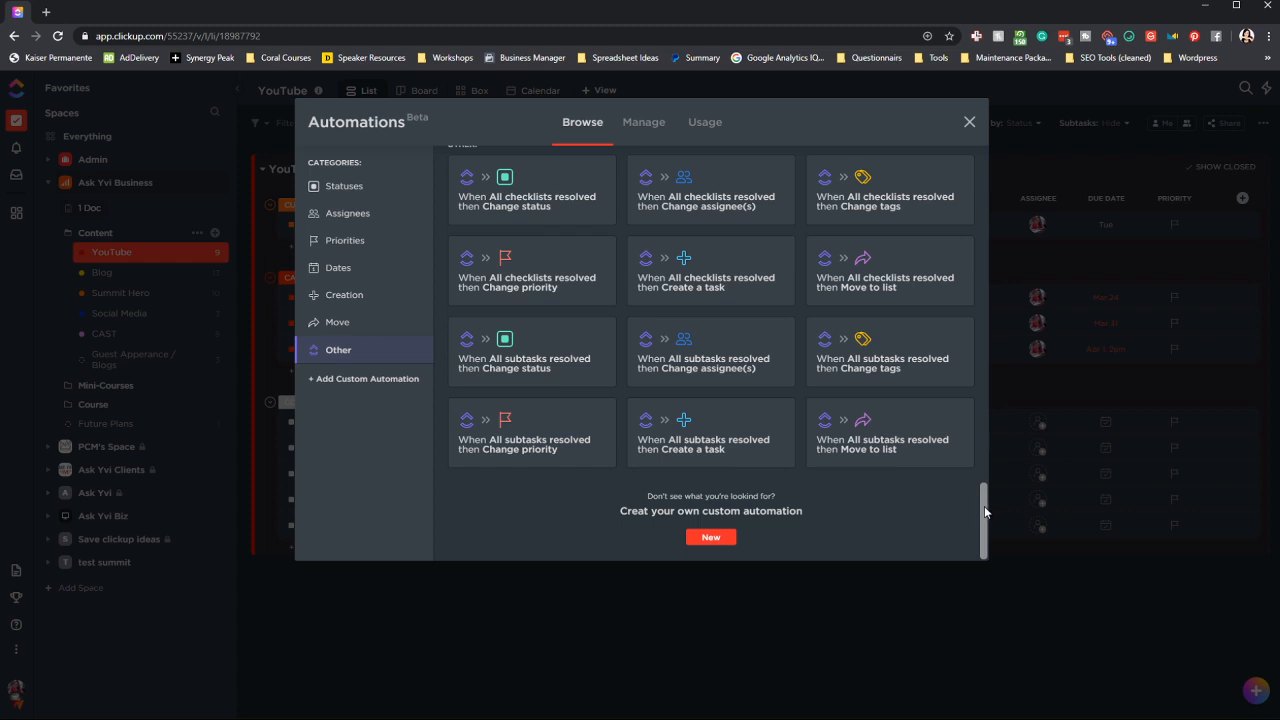
pyautogui.moveTo(985, 512); pyautogui.dragTo(989, 452)
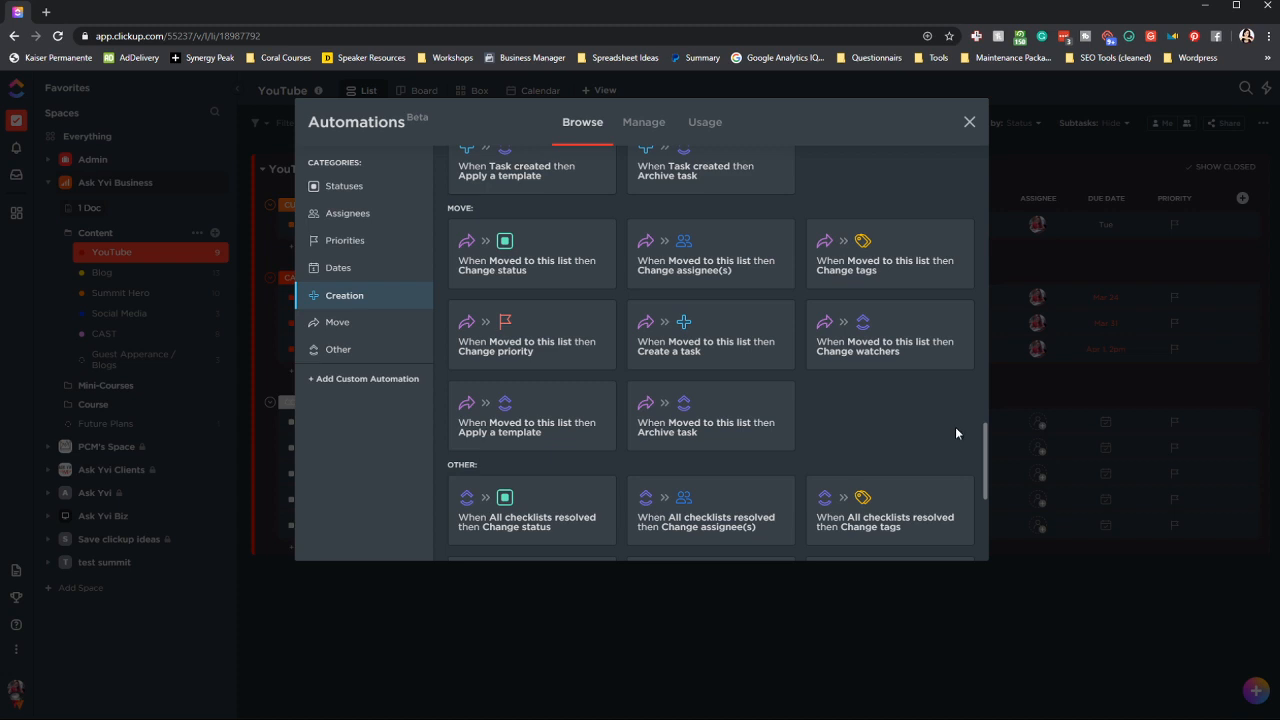
pyautogui.moveTo(985, 450); pyautogui.dragTo(985, 451)
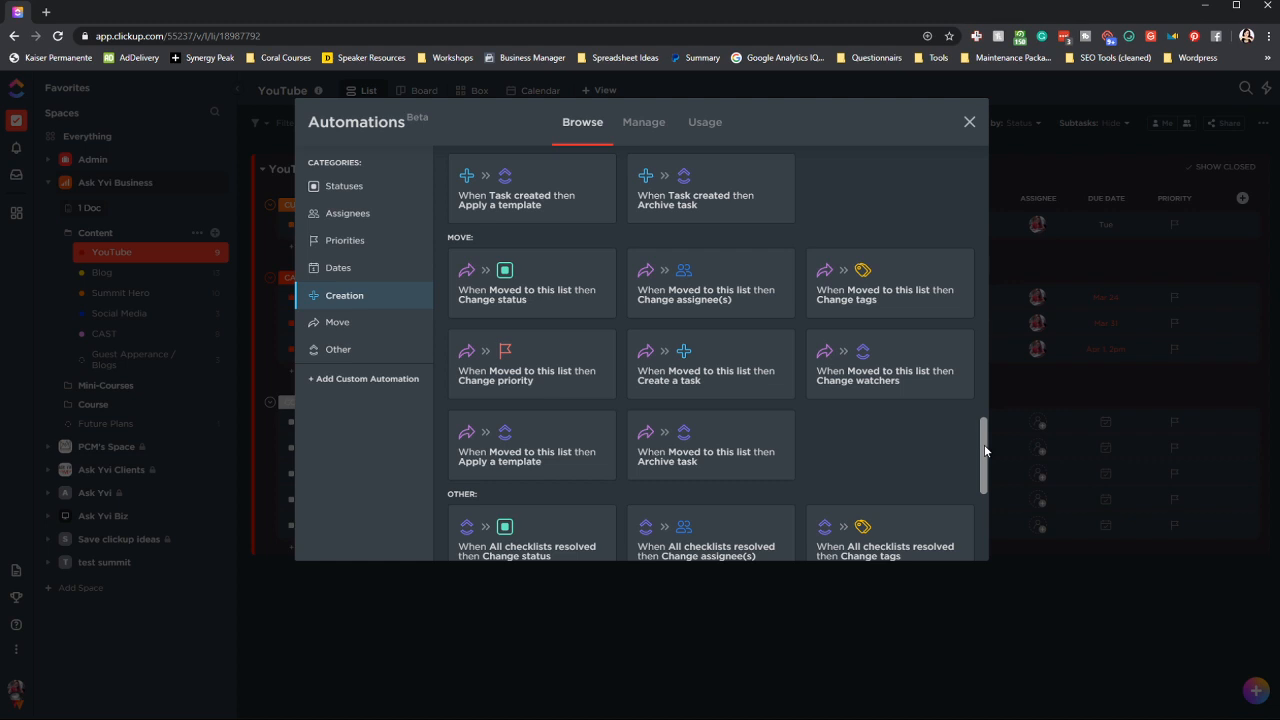
# Go back from the Move templates to the task-created templates in the Creation category.
pyautogui.moveTo(985, 451); pyautogui.dragTo(984, 447)
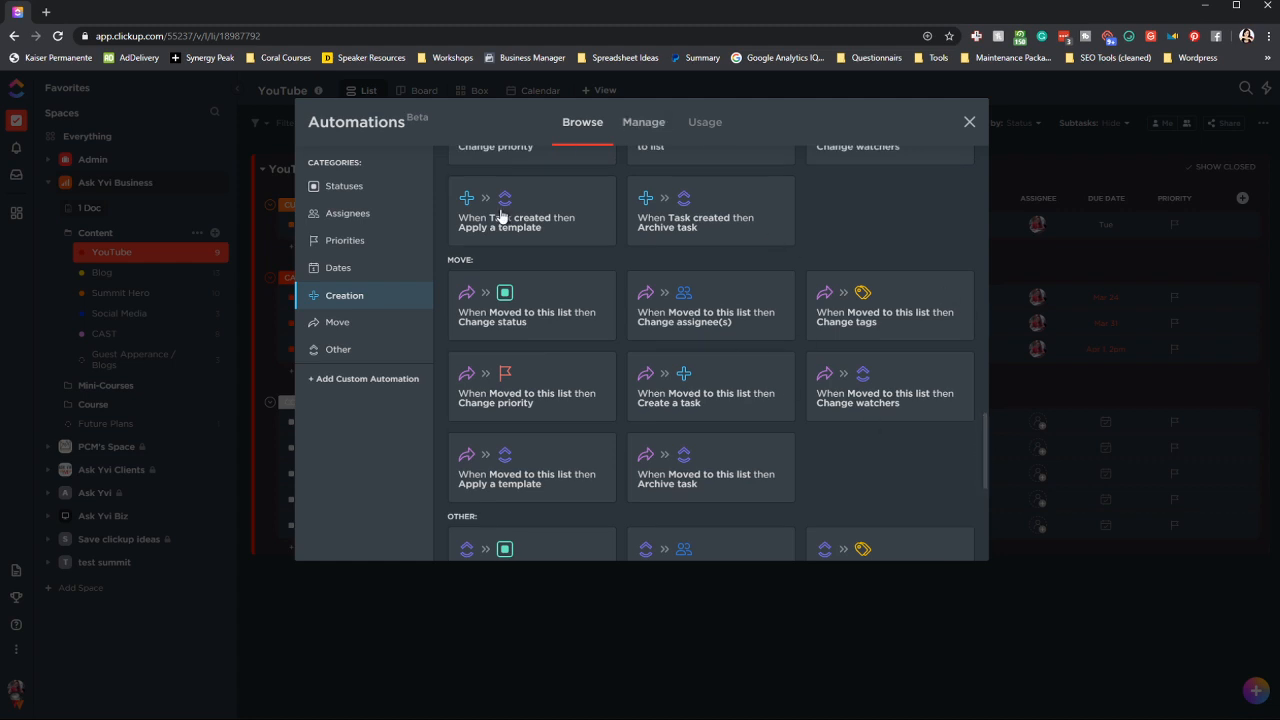
pyautogui.moveTo(985, 448); pyautogui.dragTo(984, 443)
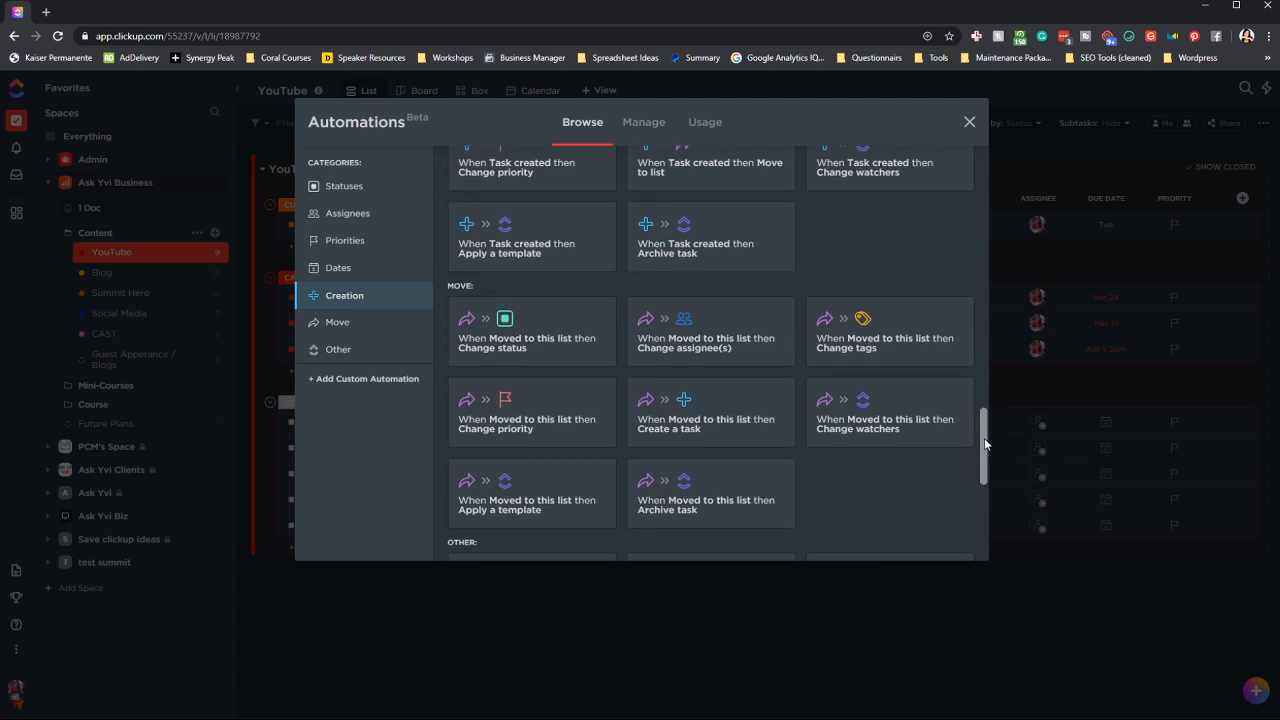
pyautogui.moveTo(984, 437); pyautogui.dragTo(982, 412)
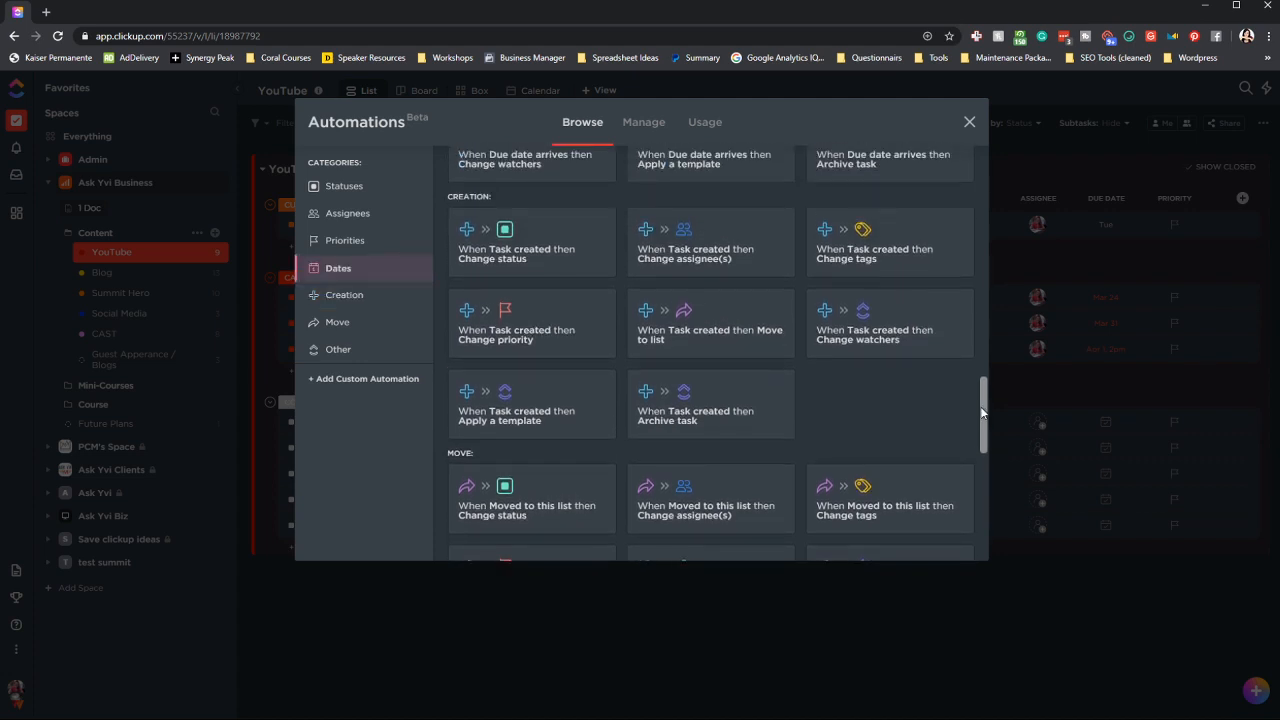
# Examine the triggers and actions offered for a custom automation on the YouTube list without creating one.
pyautogui.click(345, 380)
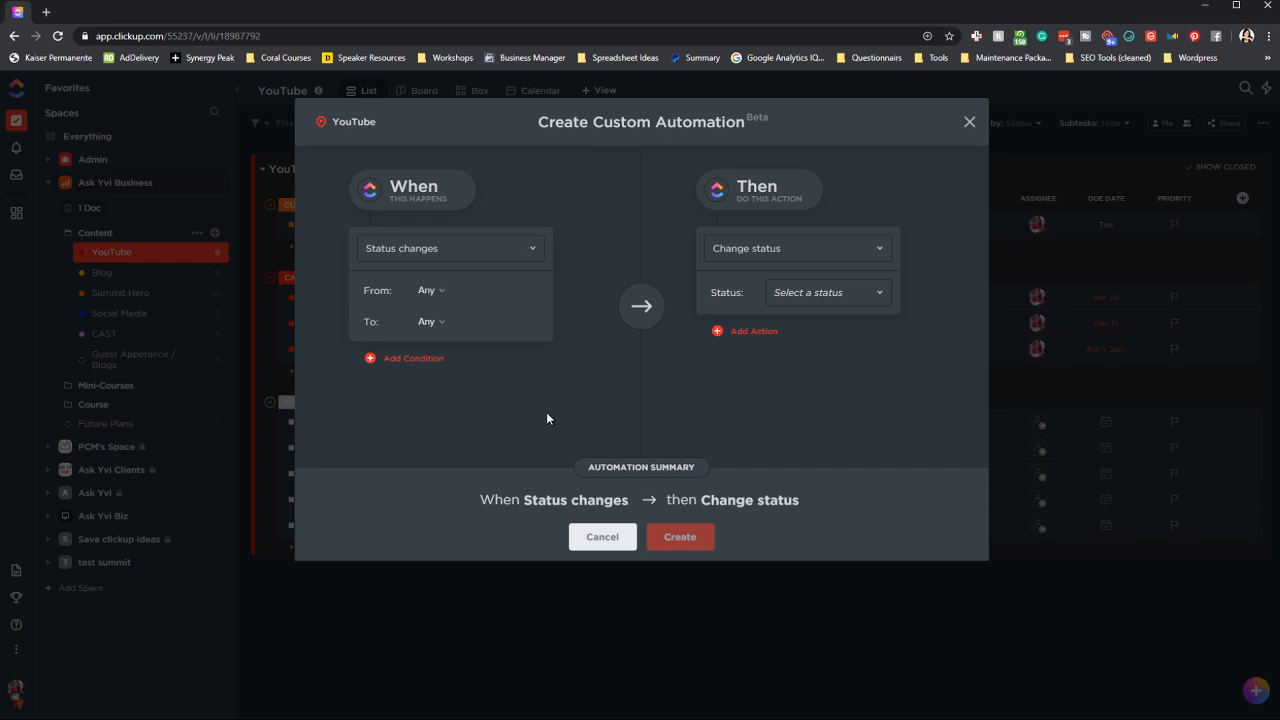
pyautogui.click(466, 248)
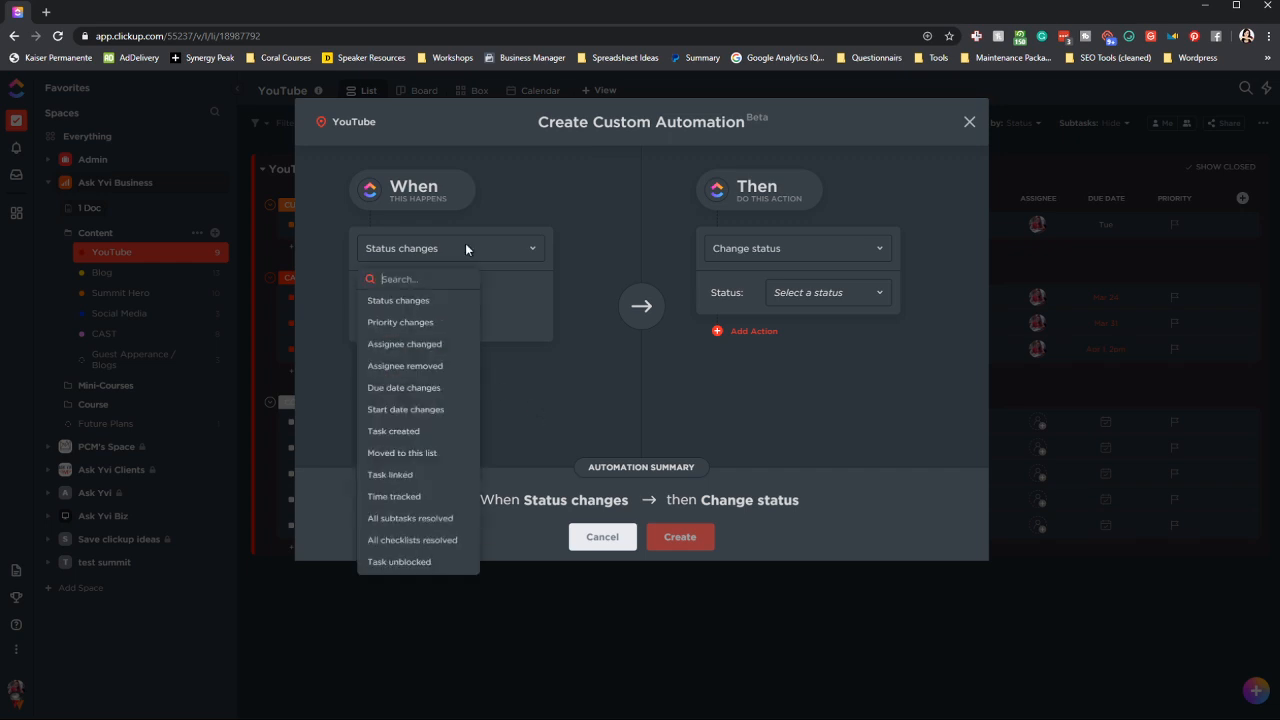
pyautogui.scroll(-1, 420, 446)
pyautogui.scroll(1, 420, 446)
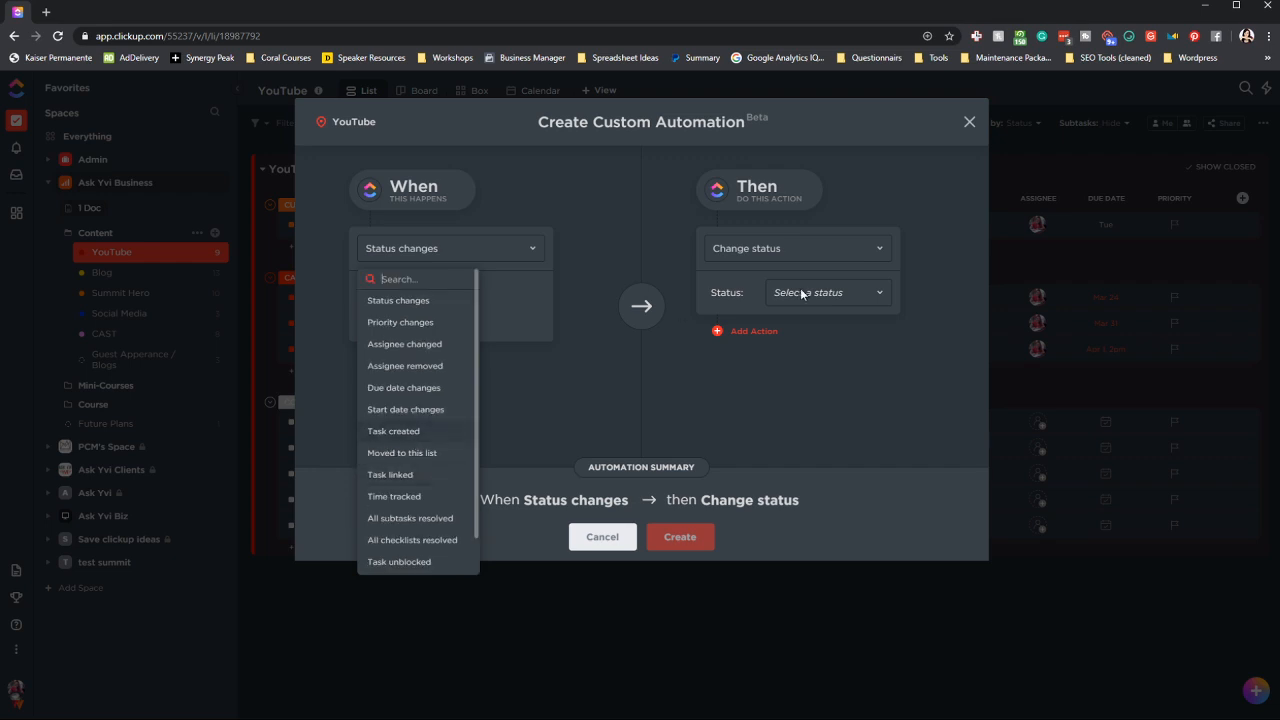
pyautogui.click(819, 250)
pyautogui.click(819, 250)
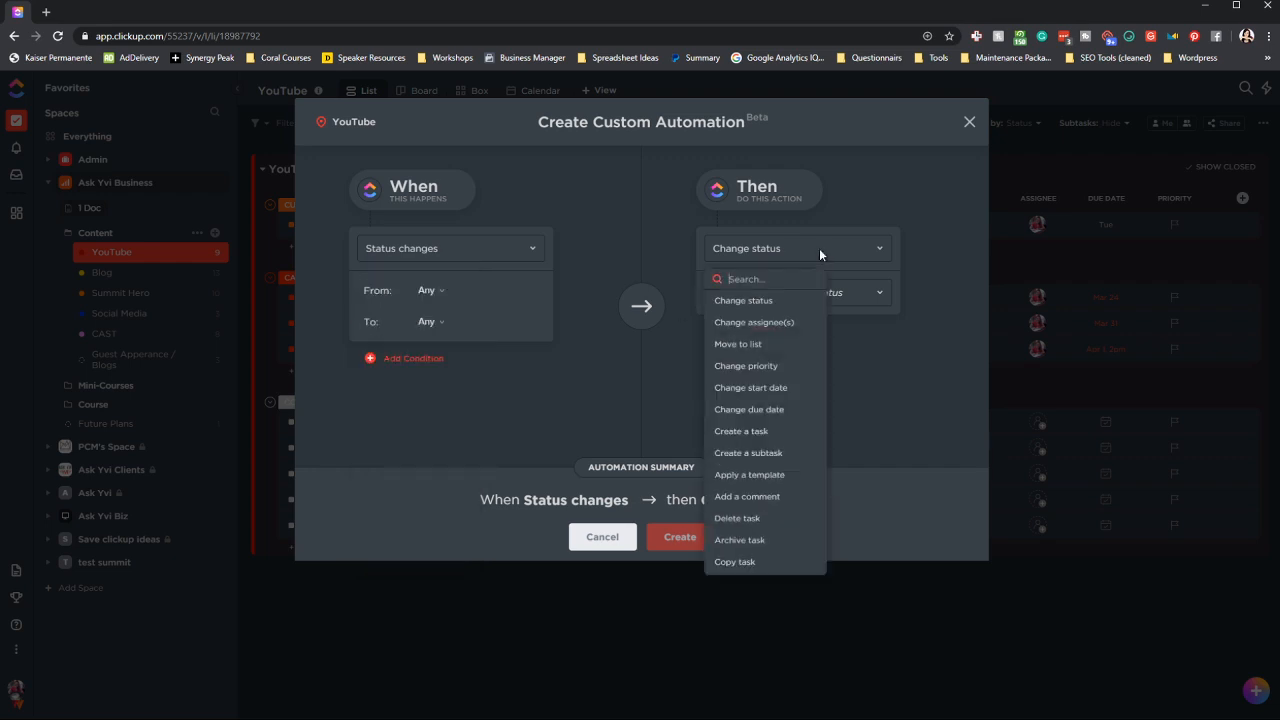
pyautogui.scroll(-2, 792, 467)
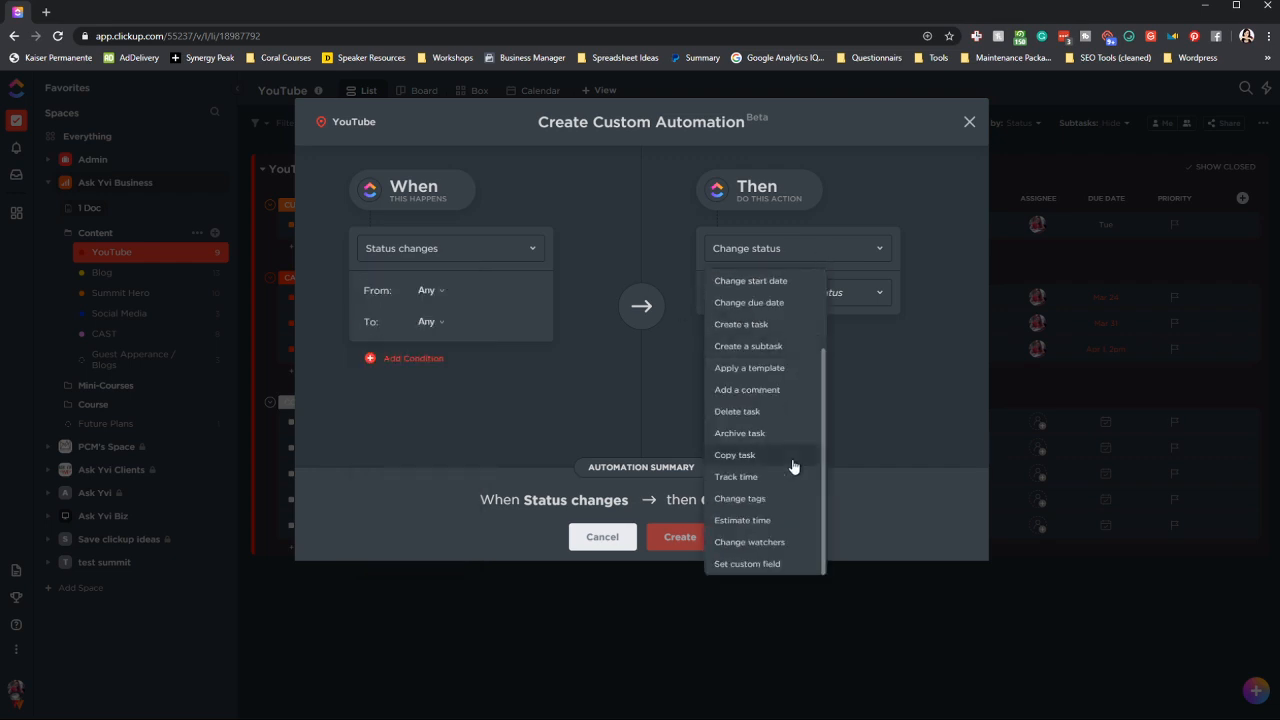
pyautogui.scroll(2, 792, 467)
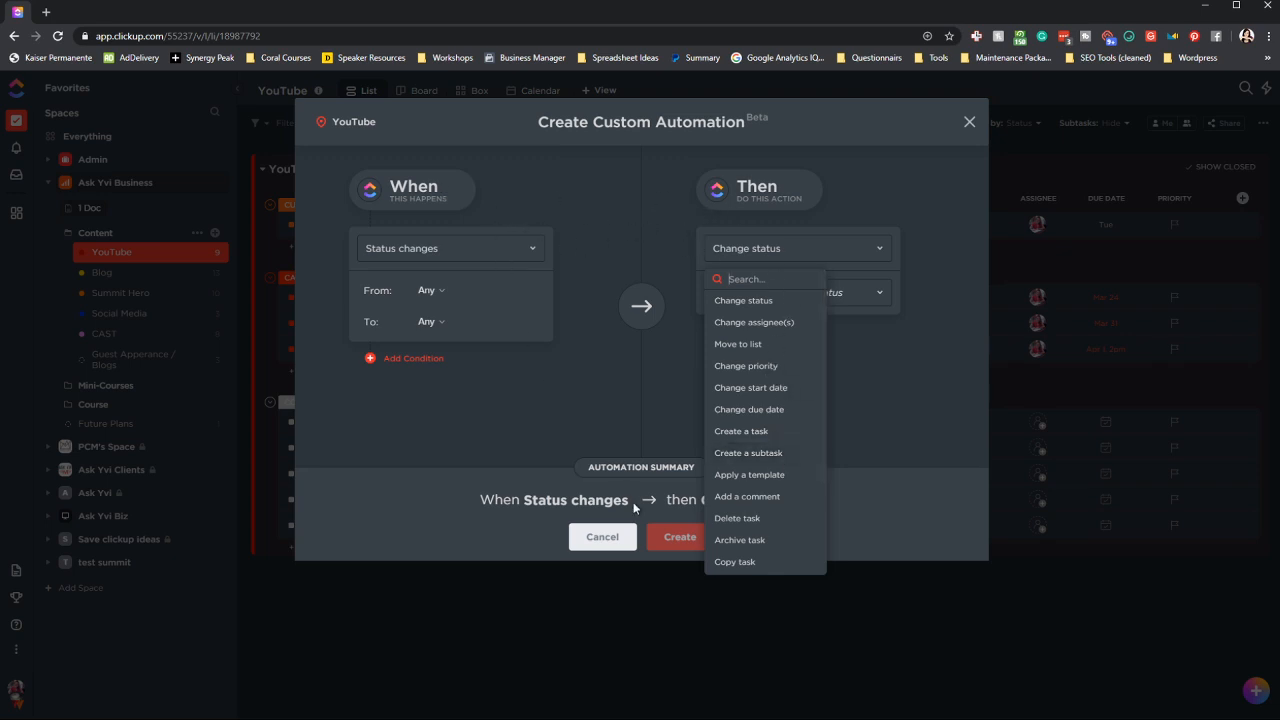
pyautogui.click(603, 540)
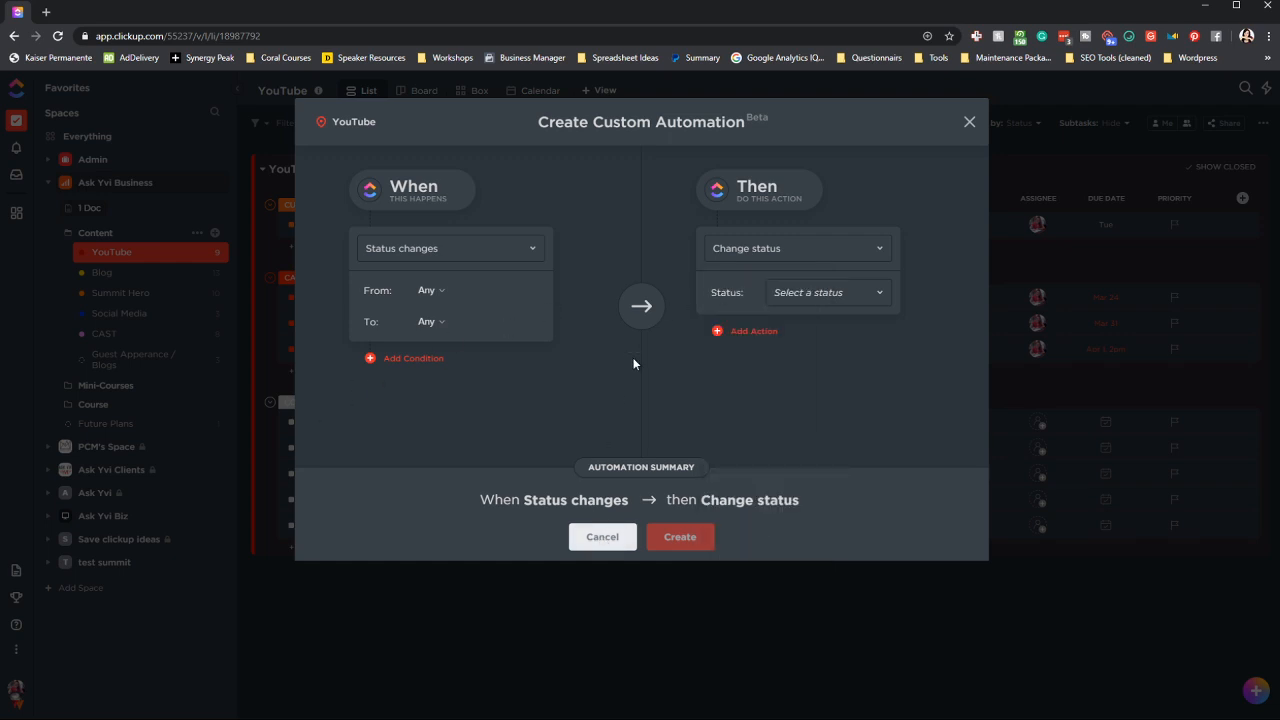
pyautogui.click(600, 538)
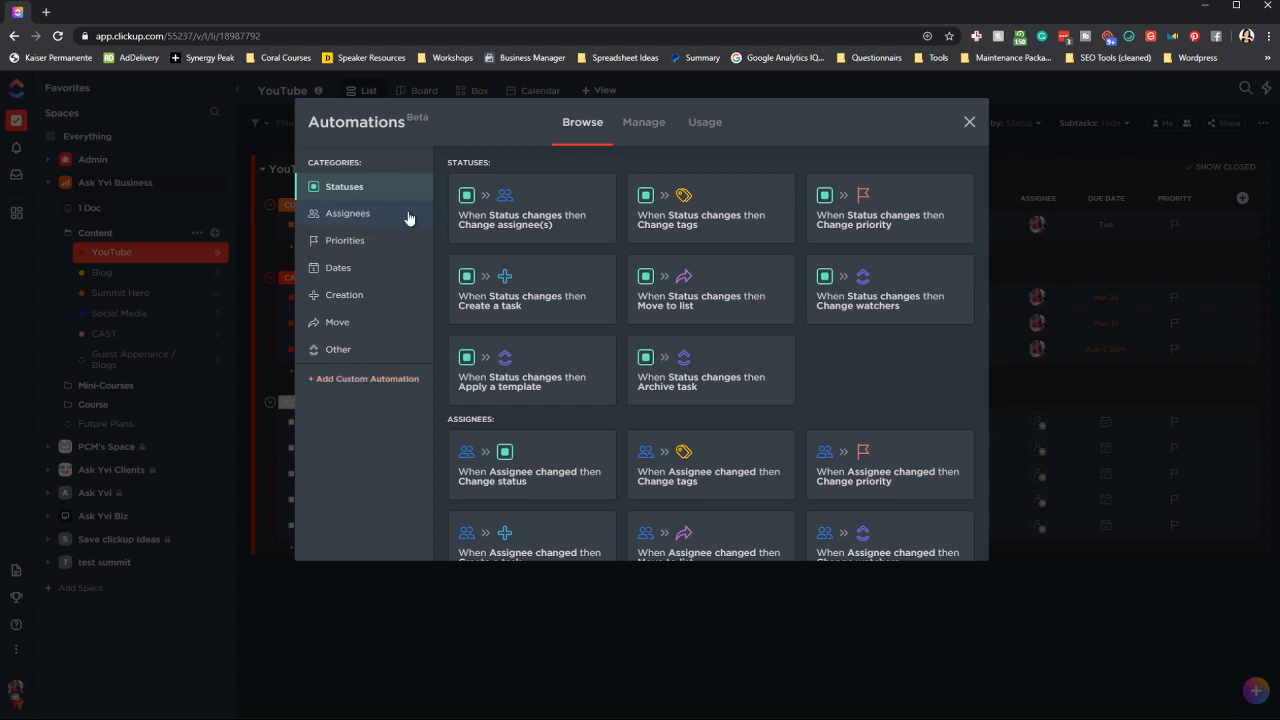
# Review the Statuses, Assignees, Priorities, Dates, Creation and Move template categories in order, and close the automation library.
pyautogui.click(333, 195)
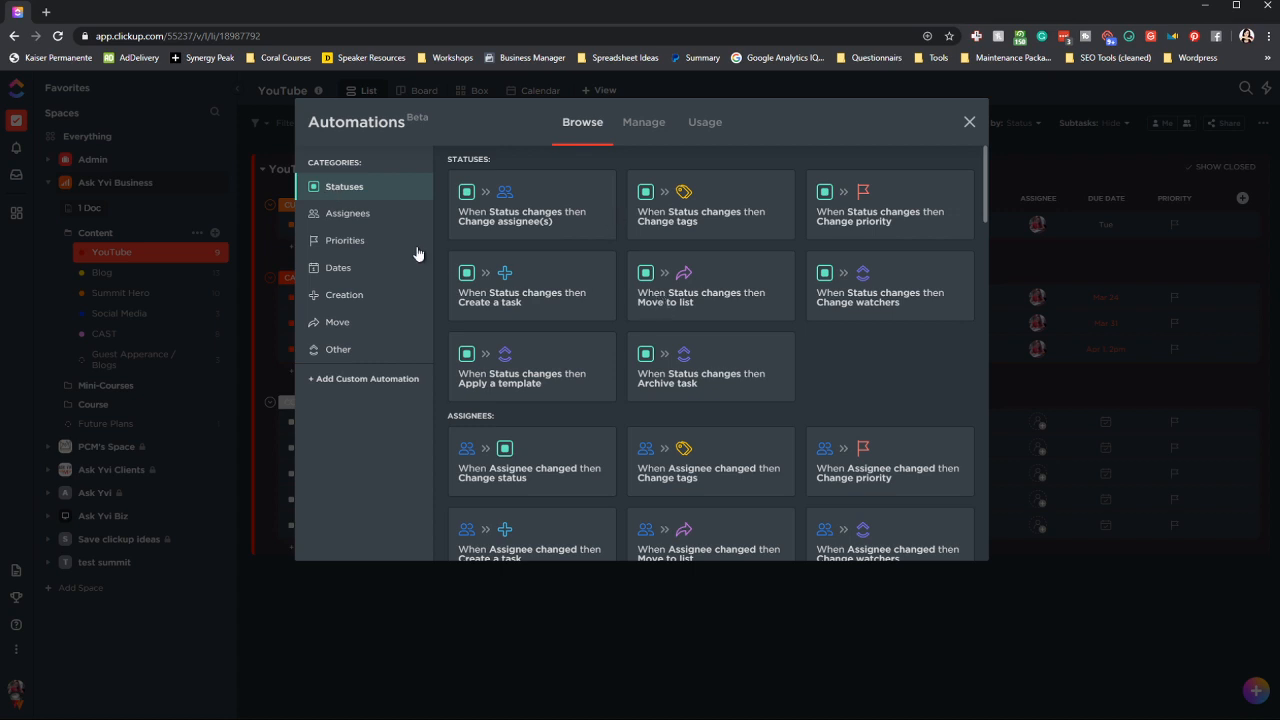
pyautogui.click(334, 216)
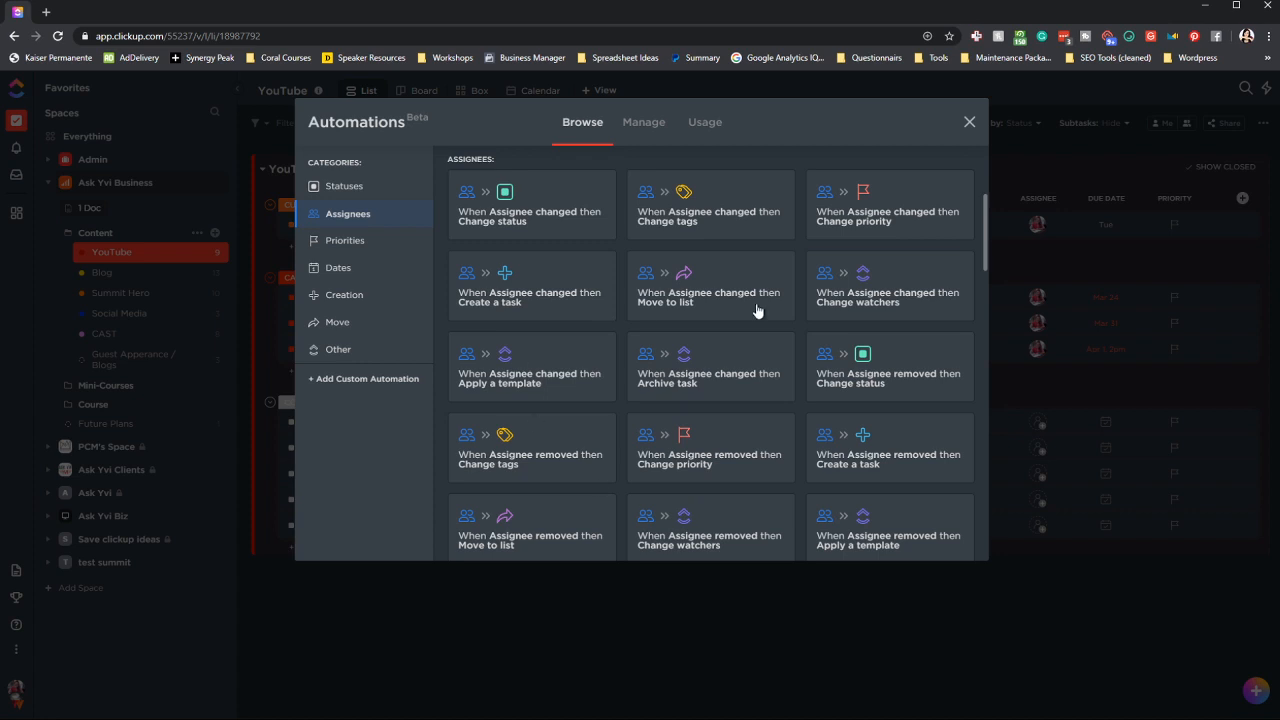
pyautogui.click(333, 243)
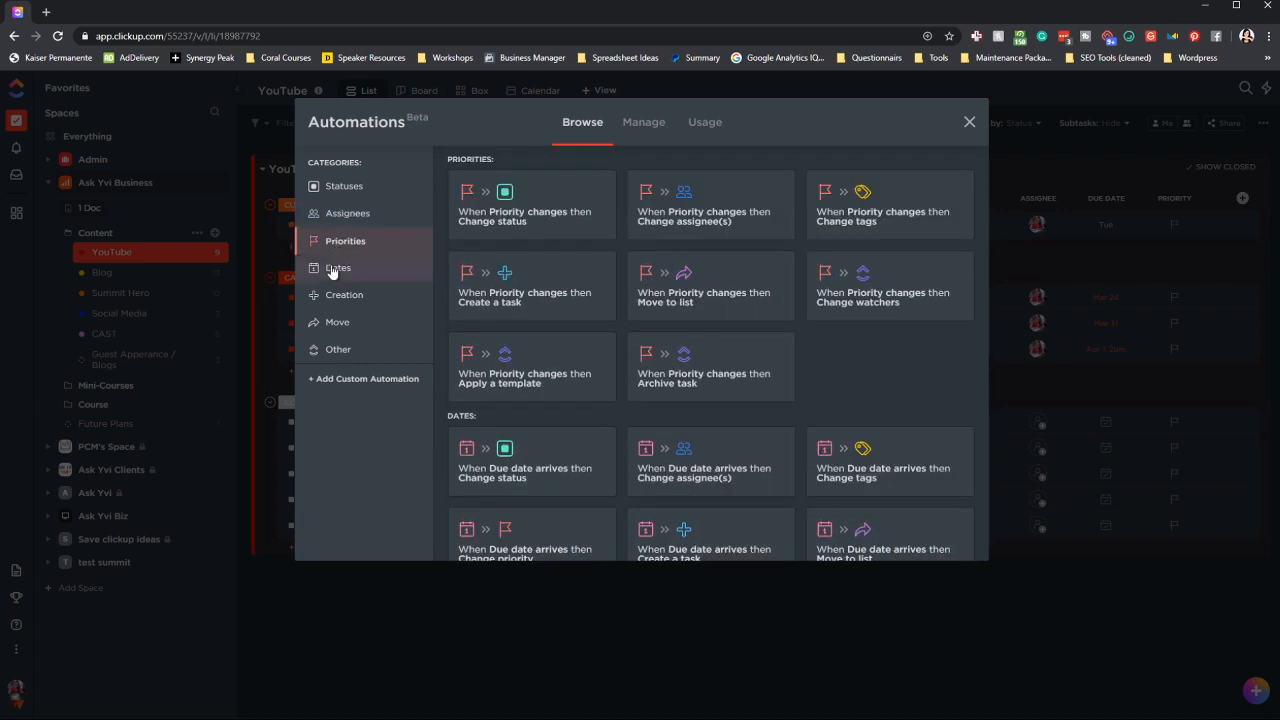
pyautogui.click(330, 272)
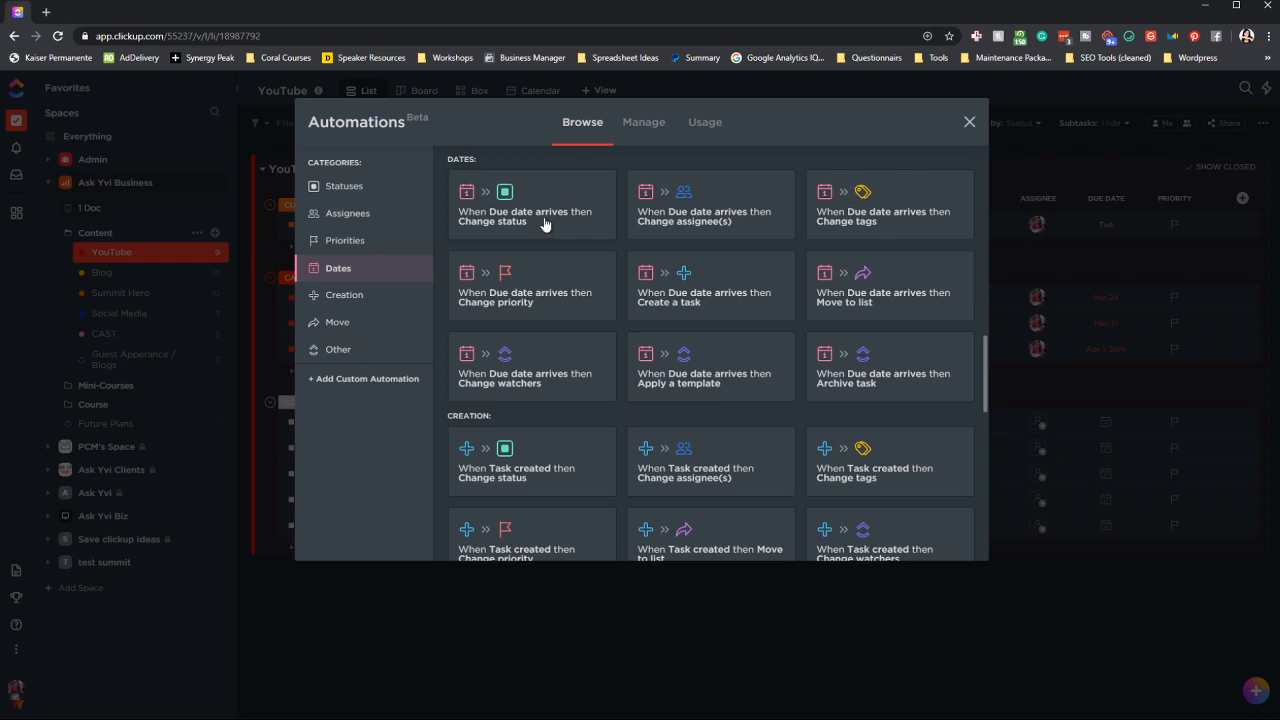
pyautogui.click(334, 298)
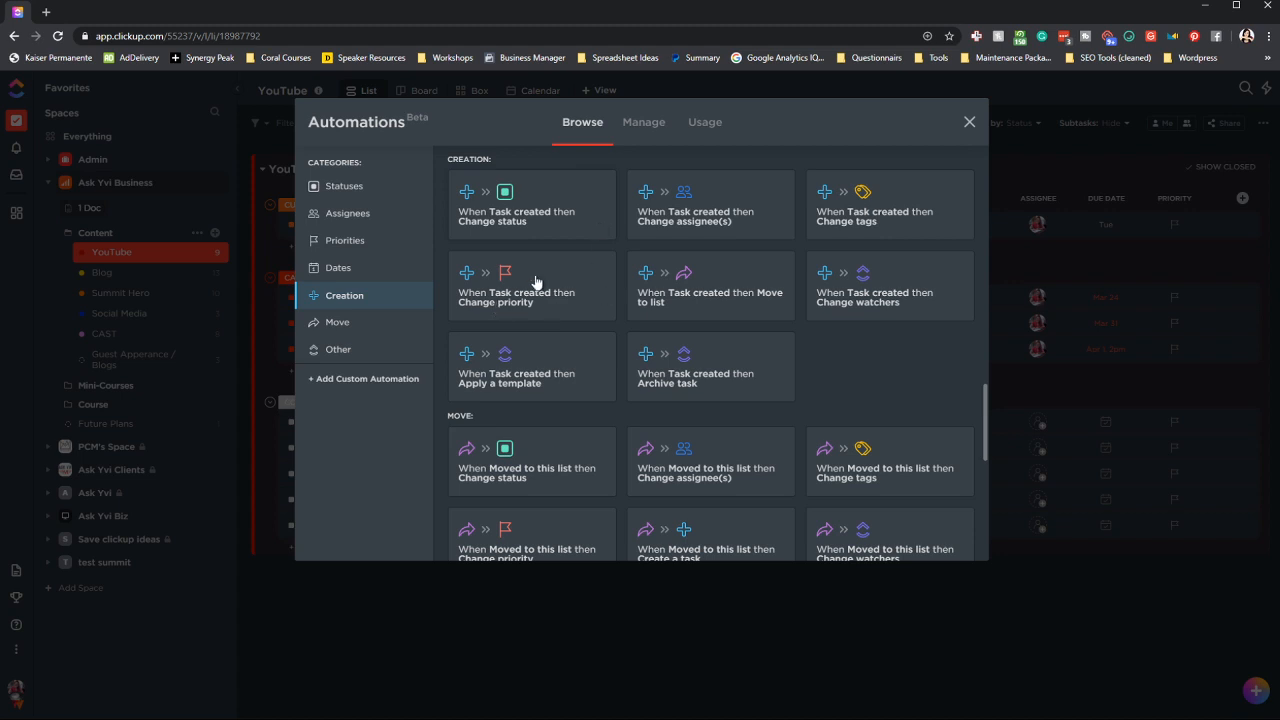
pyautogui.scroll(-2, 600, 340)
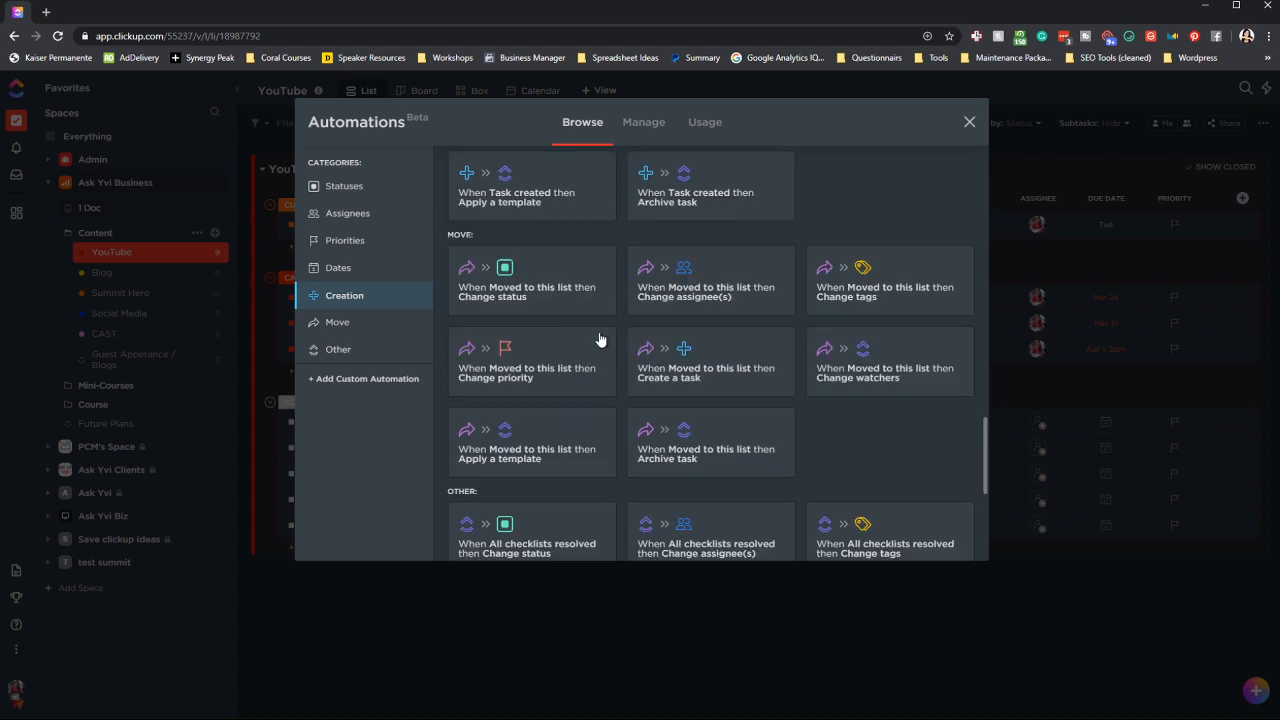
pyautogui.click(345, 326)
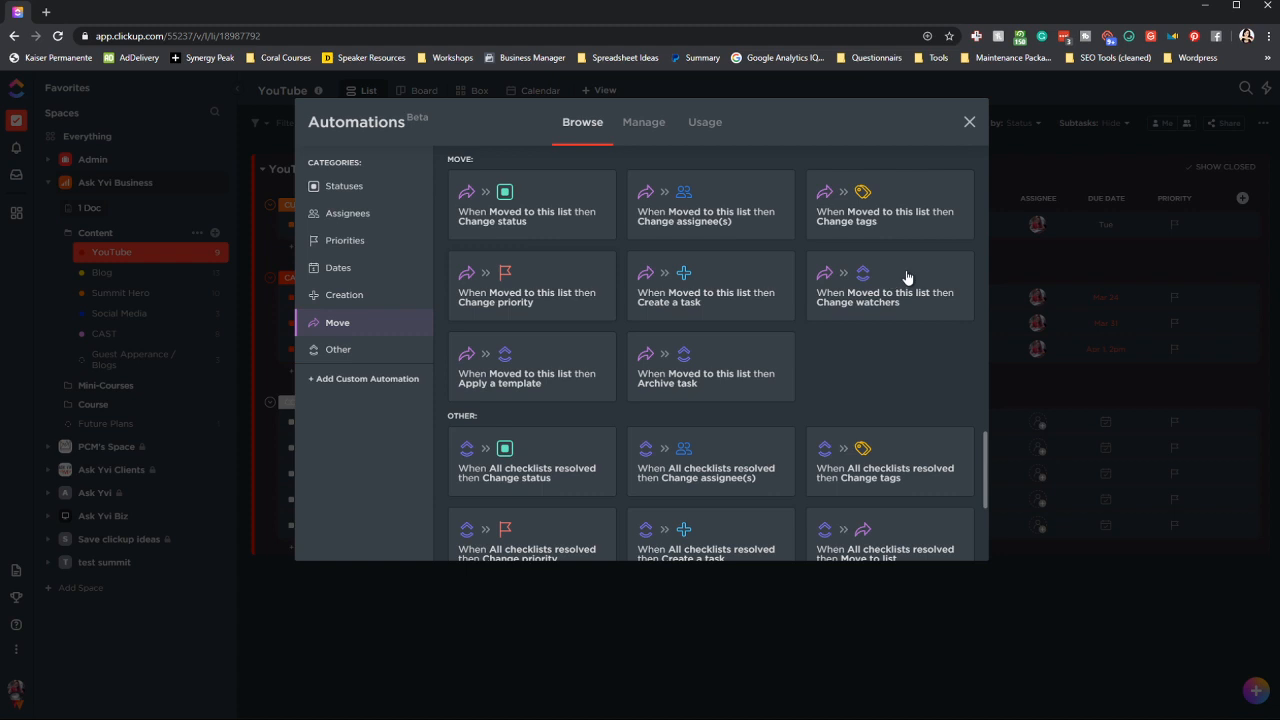
pyautogui.click(969, 123)
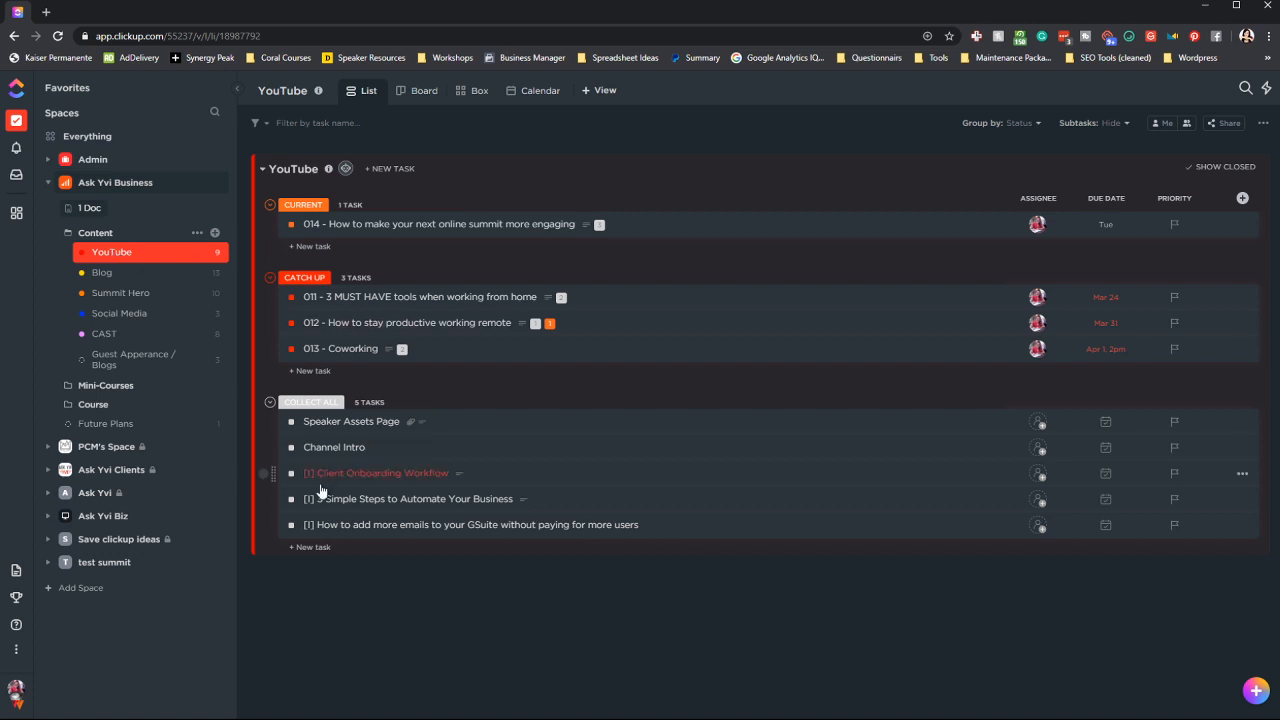
# View the task "011 - 3 MUST HAVE tools when working from home" with its completed subtasks shown, and close it.
pyautogui.click(363, 298)
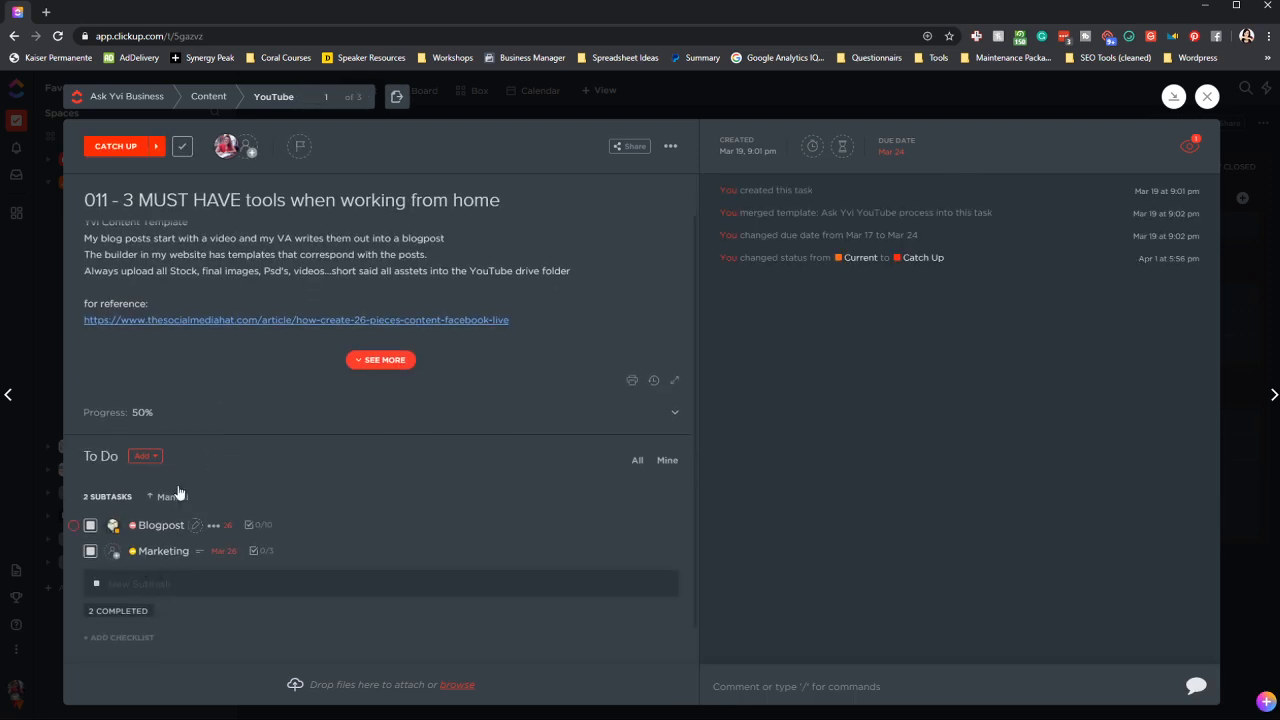
pyautogui.scroll(-1, 165, 490)
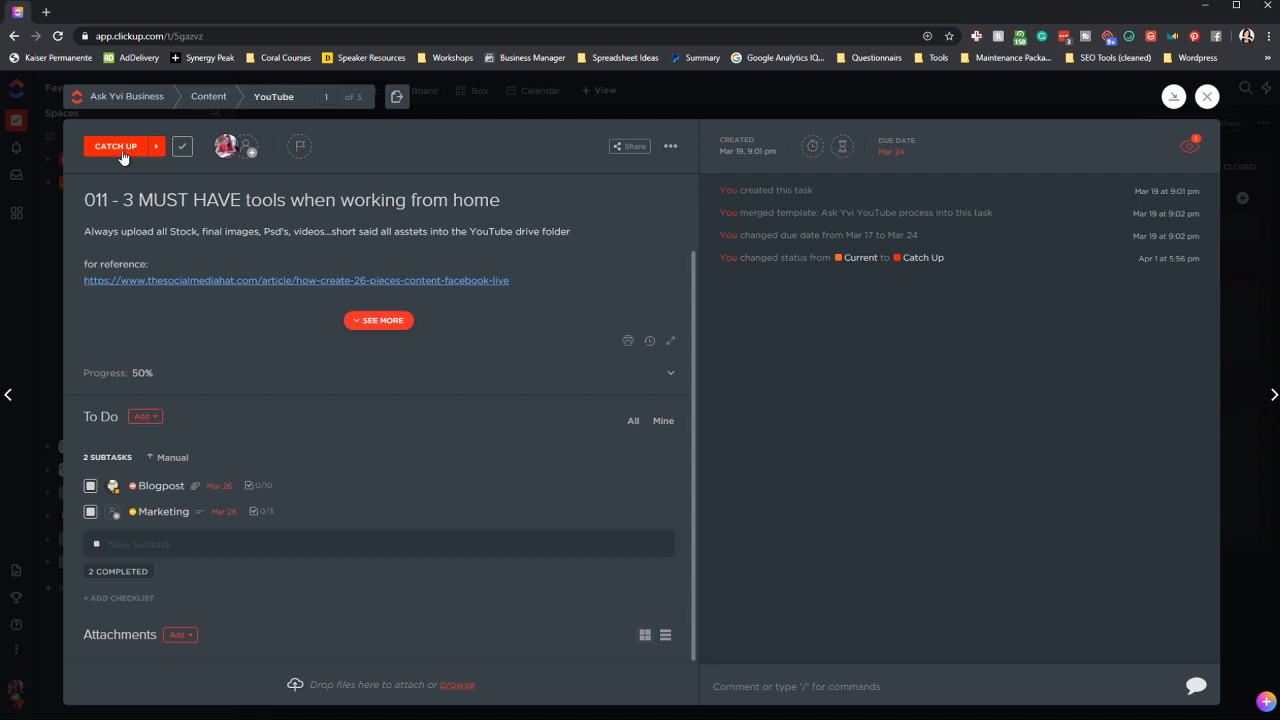
pyautogui.click(118, 572)
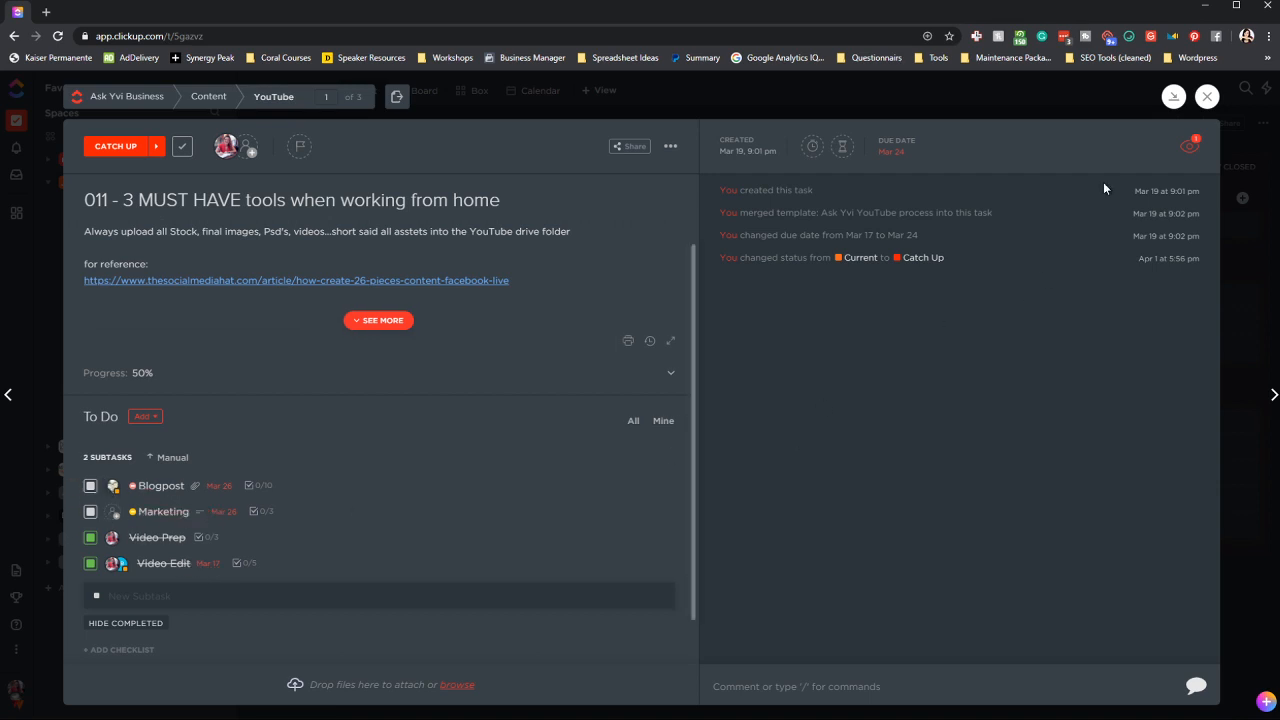
pyautogui.click(1205, 98)
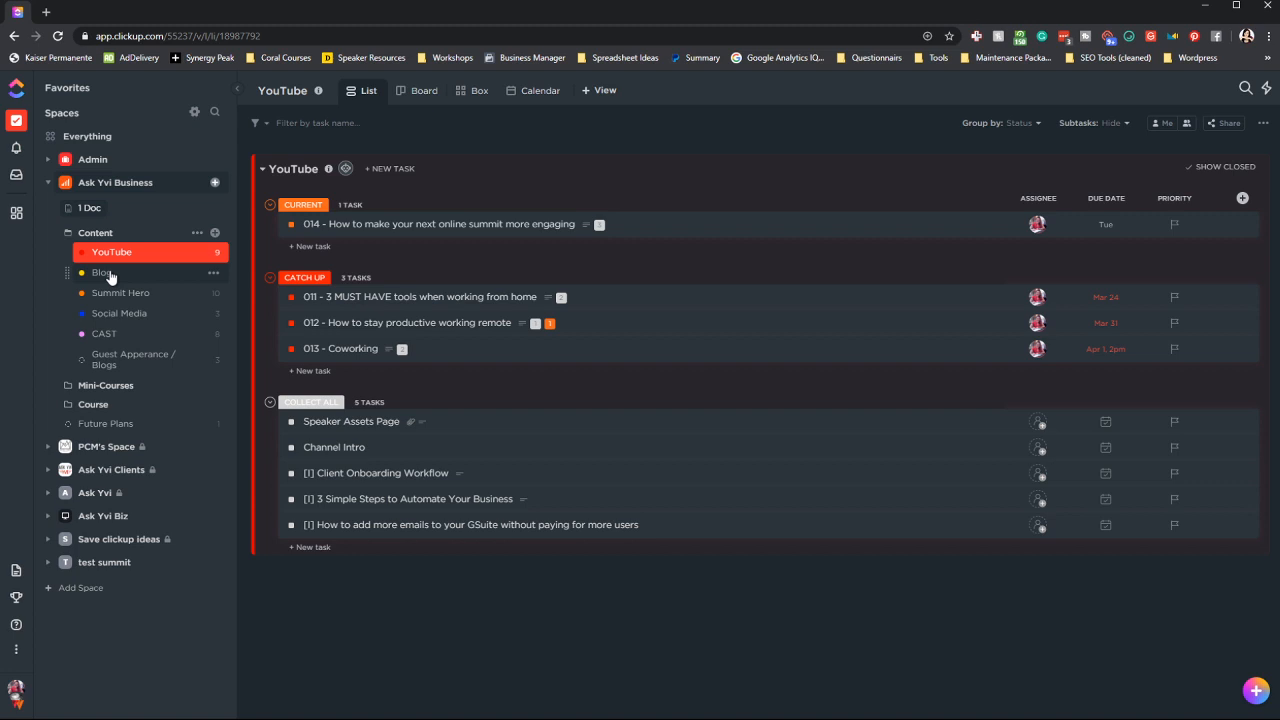
# Reopen the YouTube list's automation library at the Move templates.
pyautogui.click(345, 170)
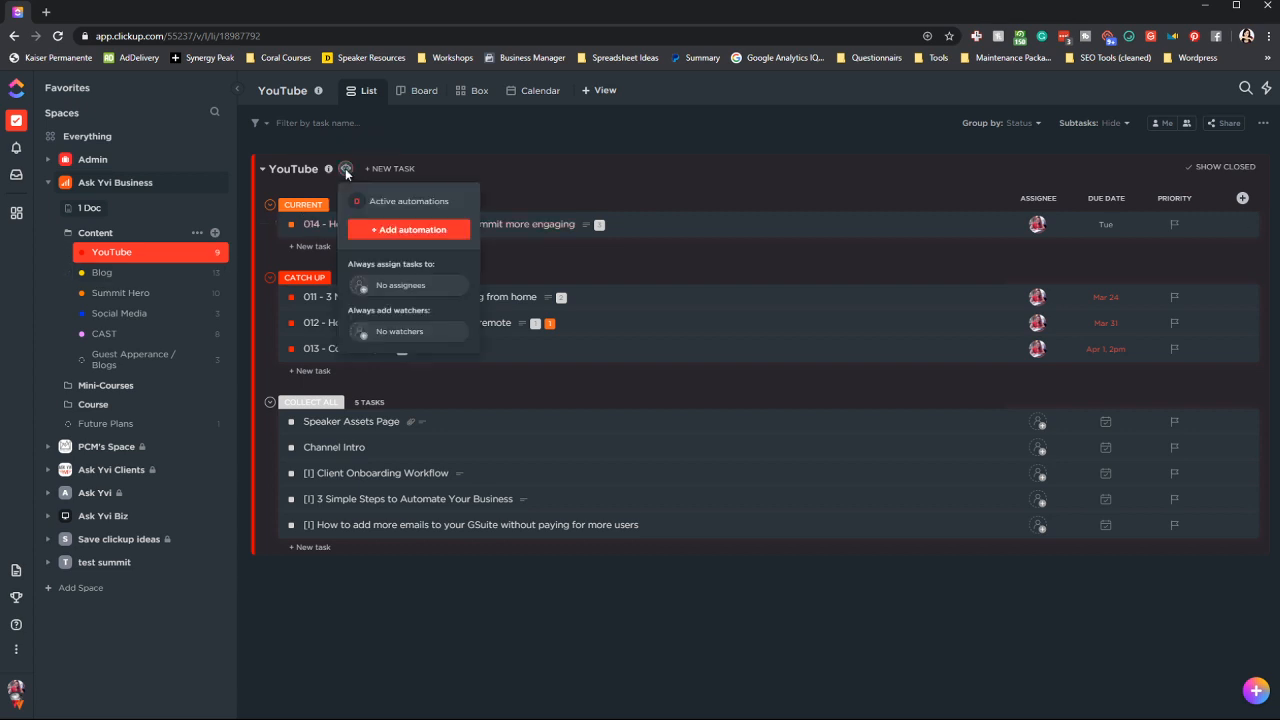
pyautogui.click(414, 230)
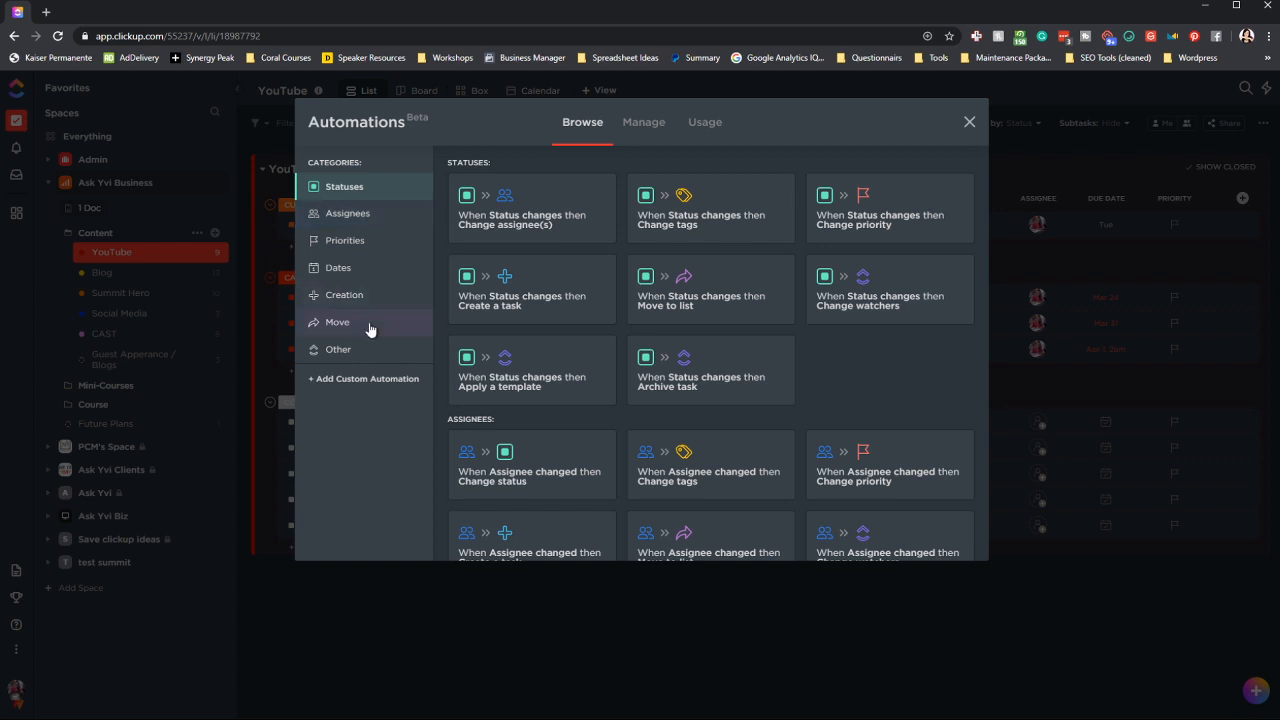
pyautogui.click(331, 328)
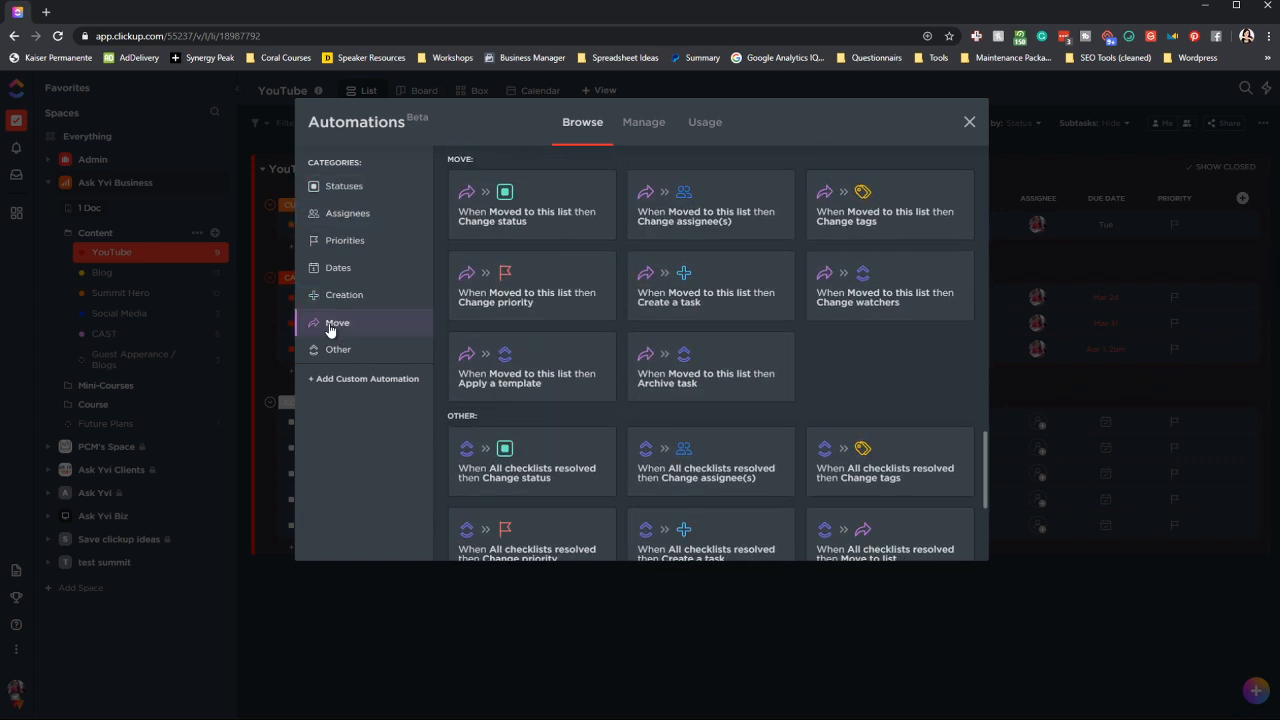
# Draft a custom automation with the trigger "Status changes" and the action "Move to list", and discard it.
pyautogui.click(362, 382)
pyautogui.click(513, 250)
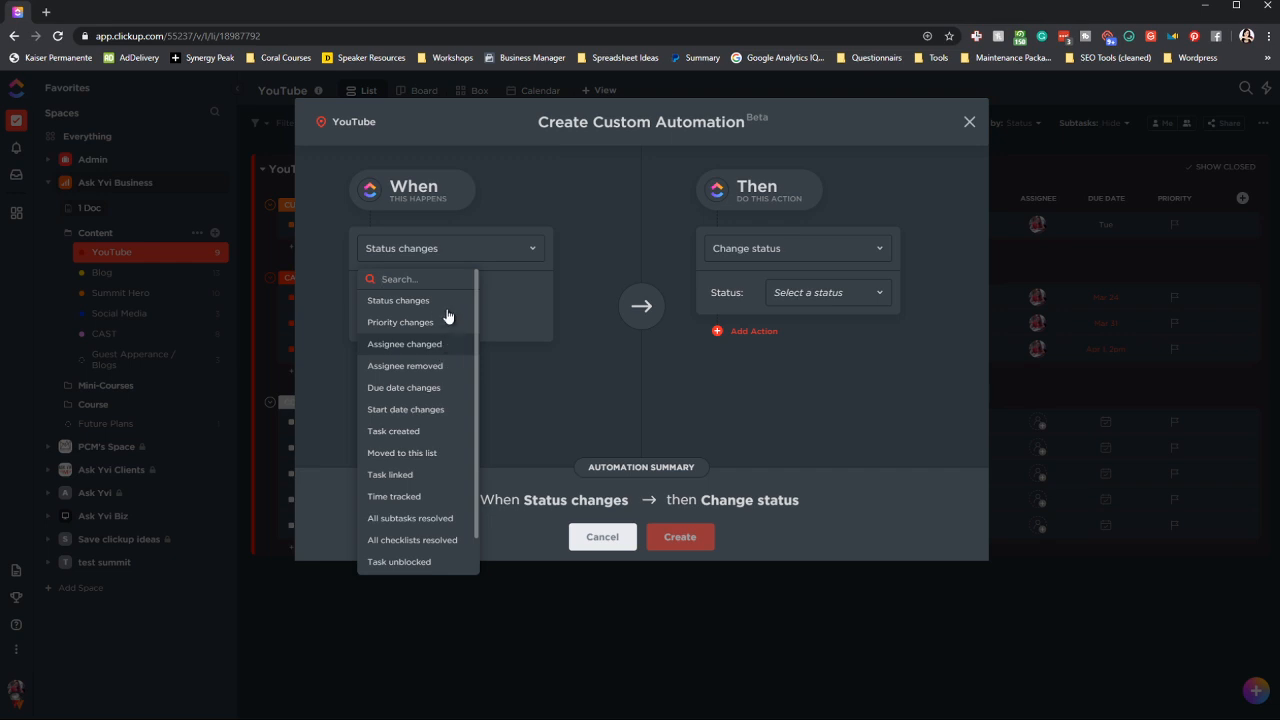
pyautogui.click(388, 300)
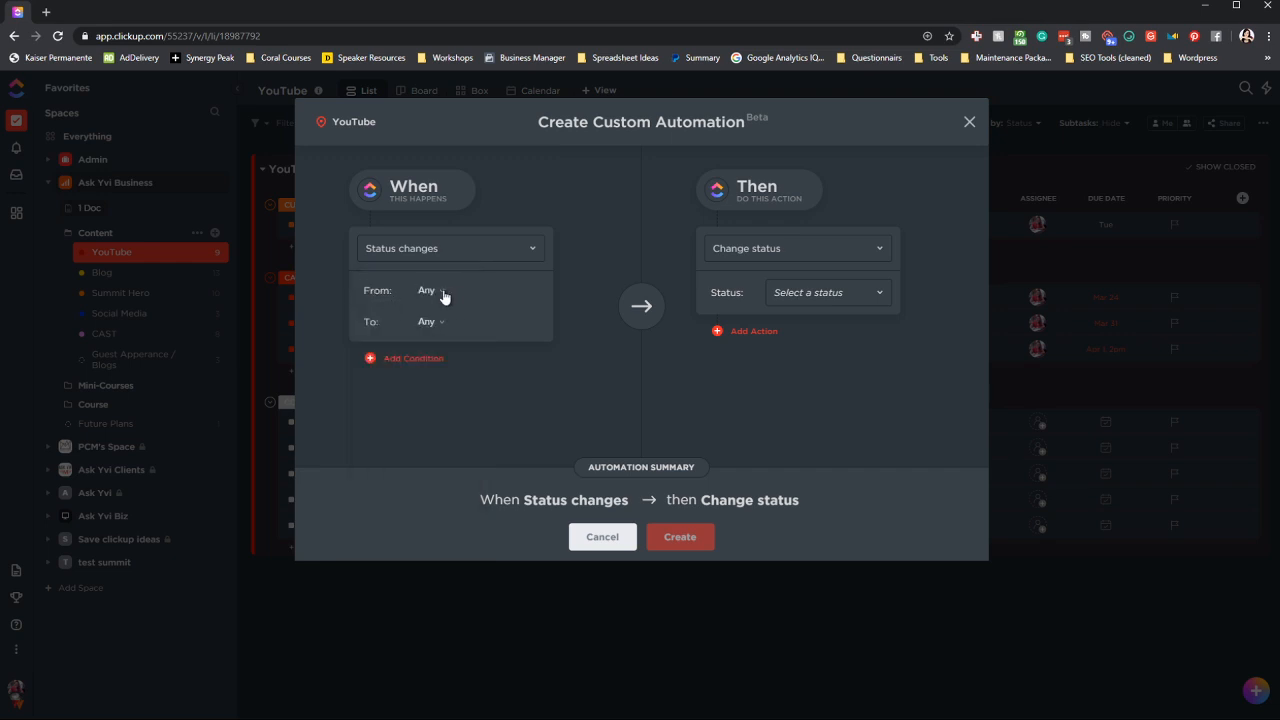
pyautogui.click(453, 249)
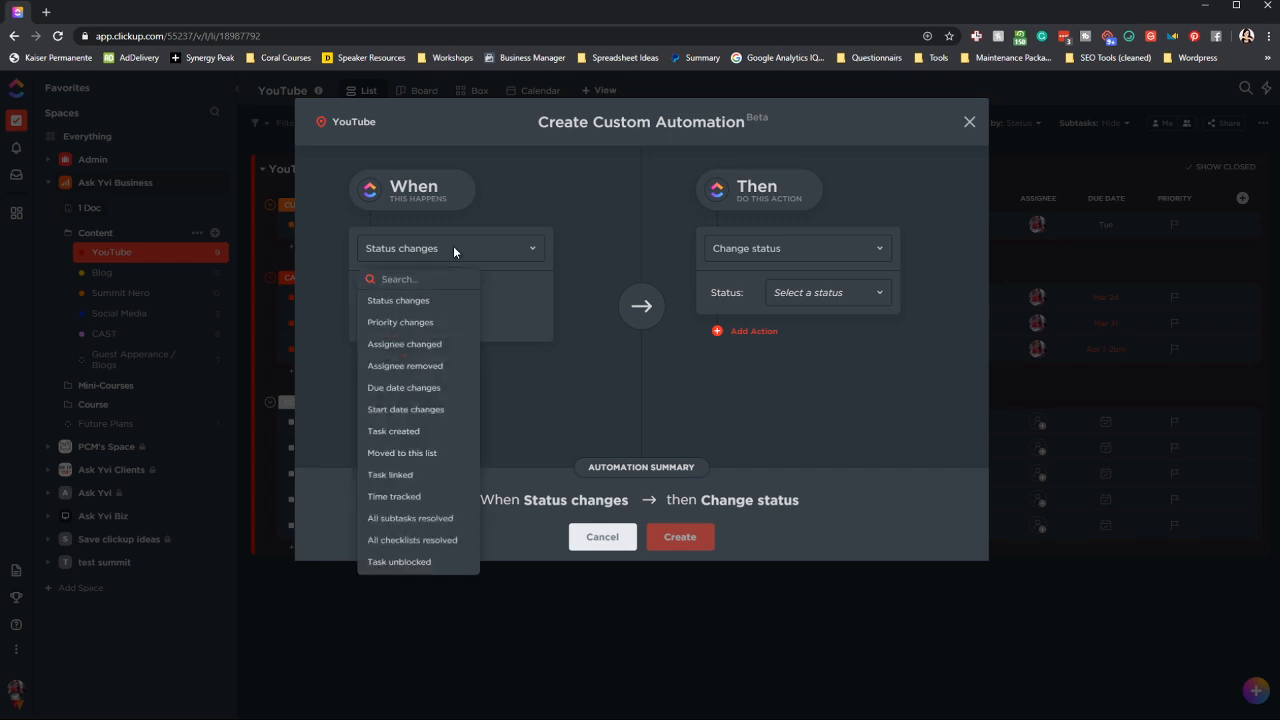
pyautogui.click(453, 249)
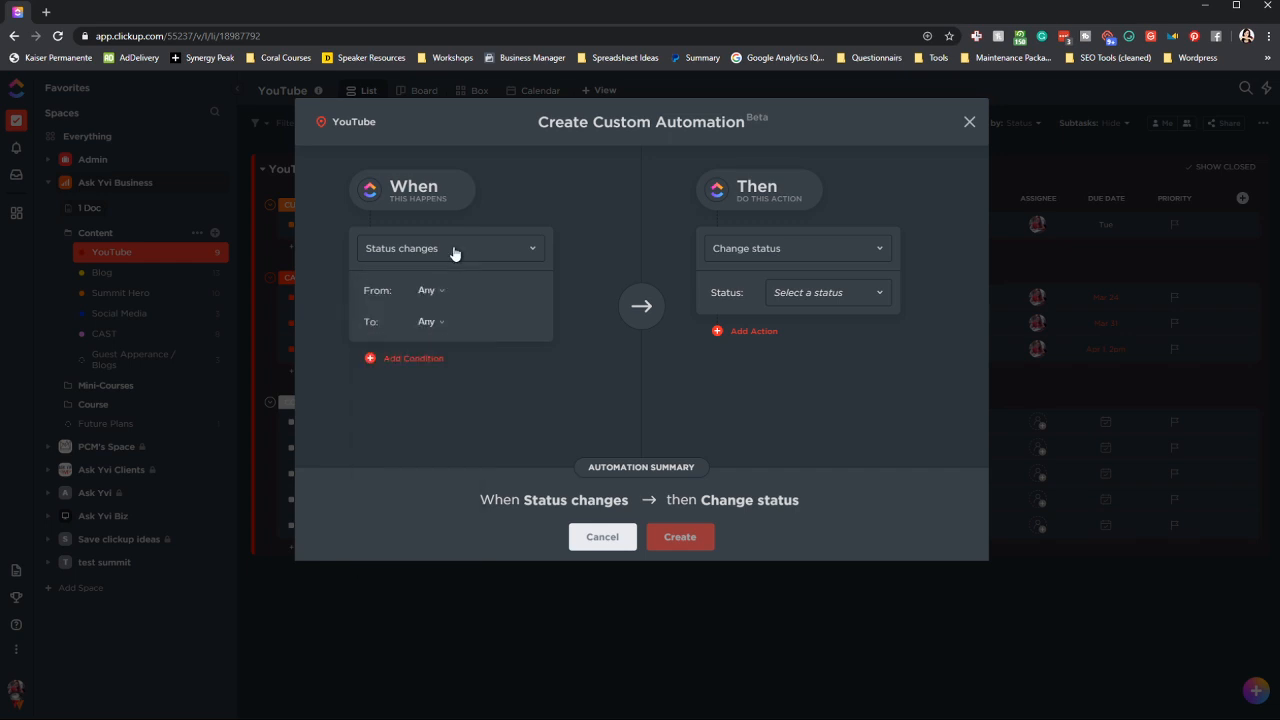
pyautogui.click(822, 252)
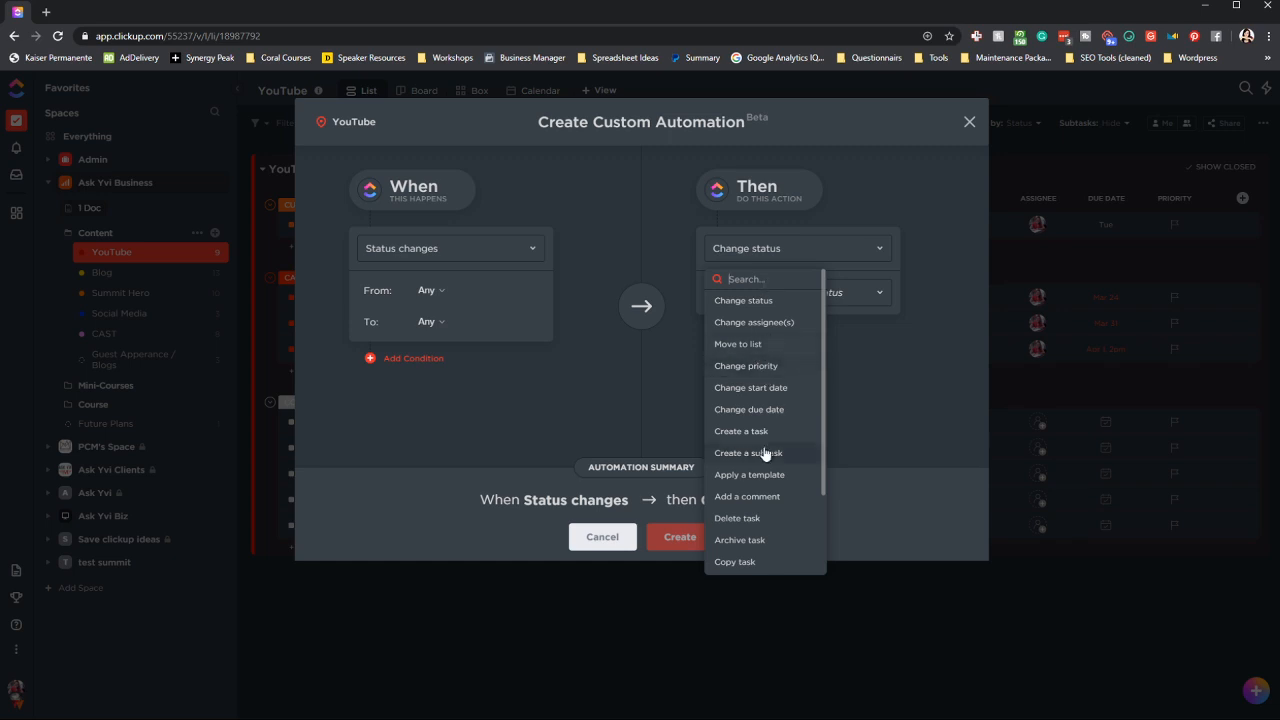
pyautogui.click(745, 343)
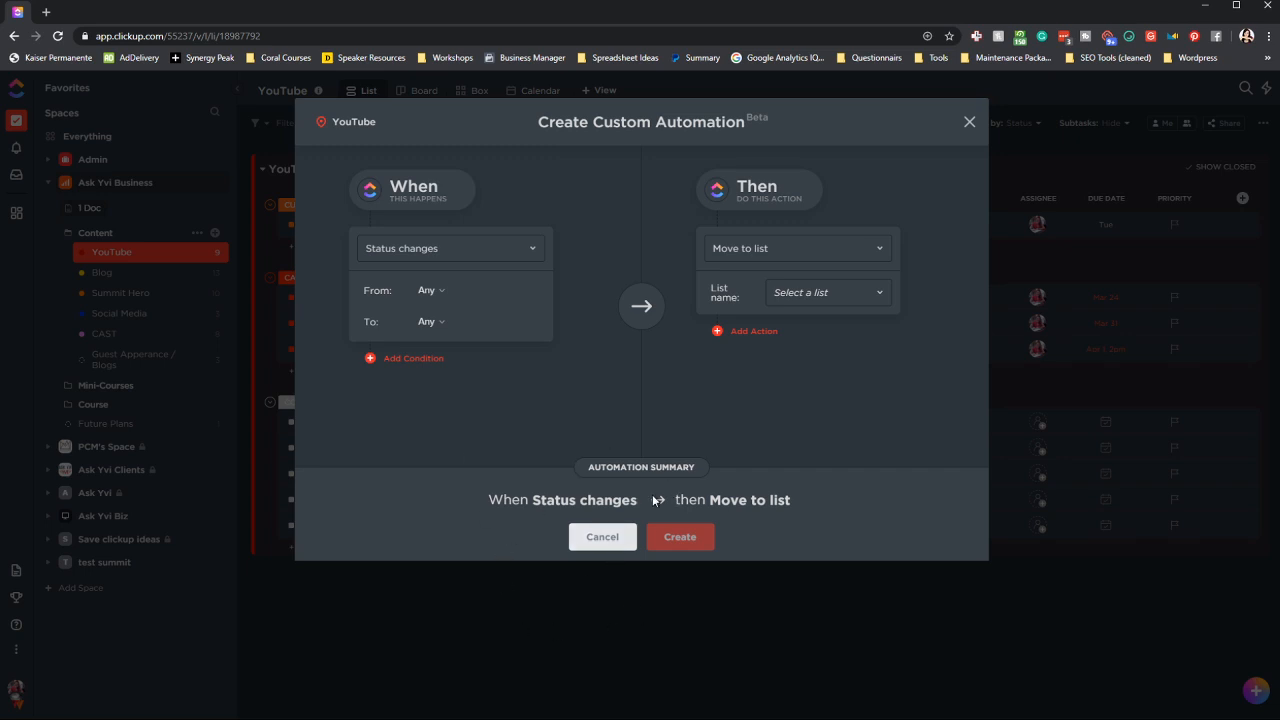
pyautogui.click(603, 543)
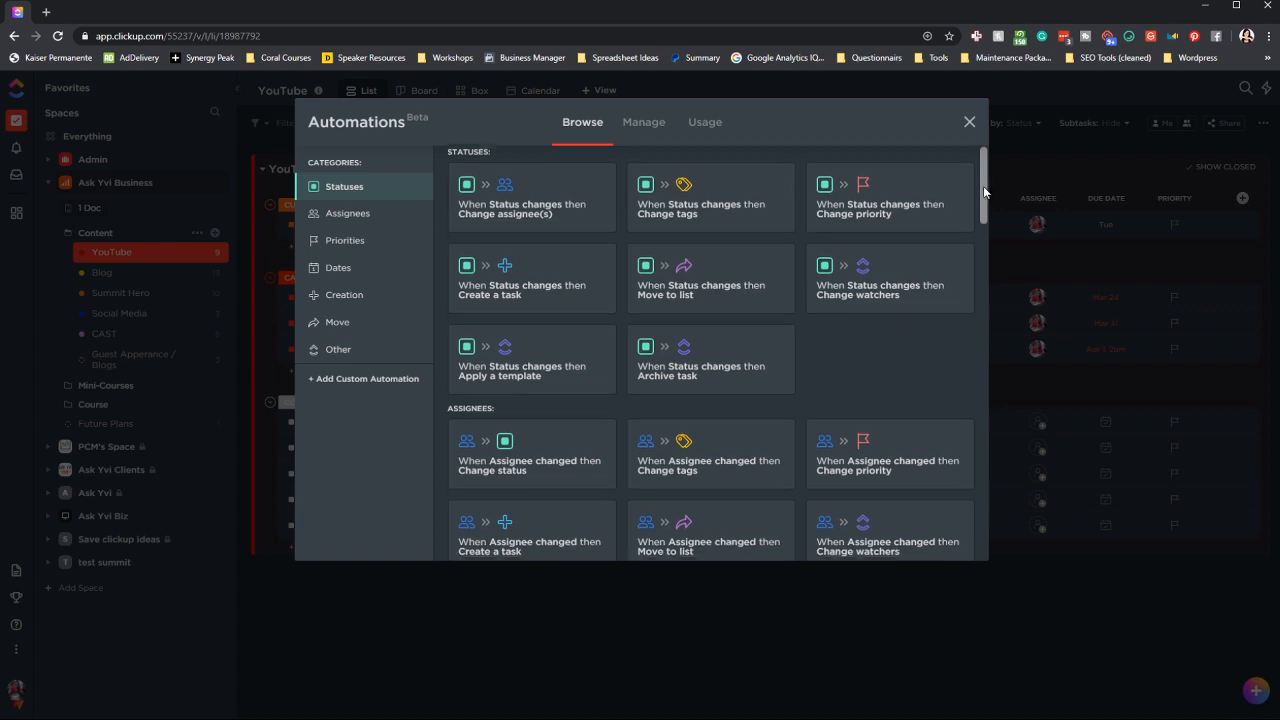
# Look through the Statuses and Assignees templates and open the overview for managing the YouTube list's automations.
pyautogui.moveTo(984, 190); pyautogui.dragTo(985, 213)
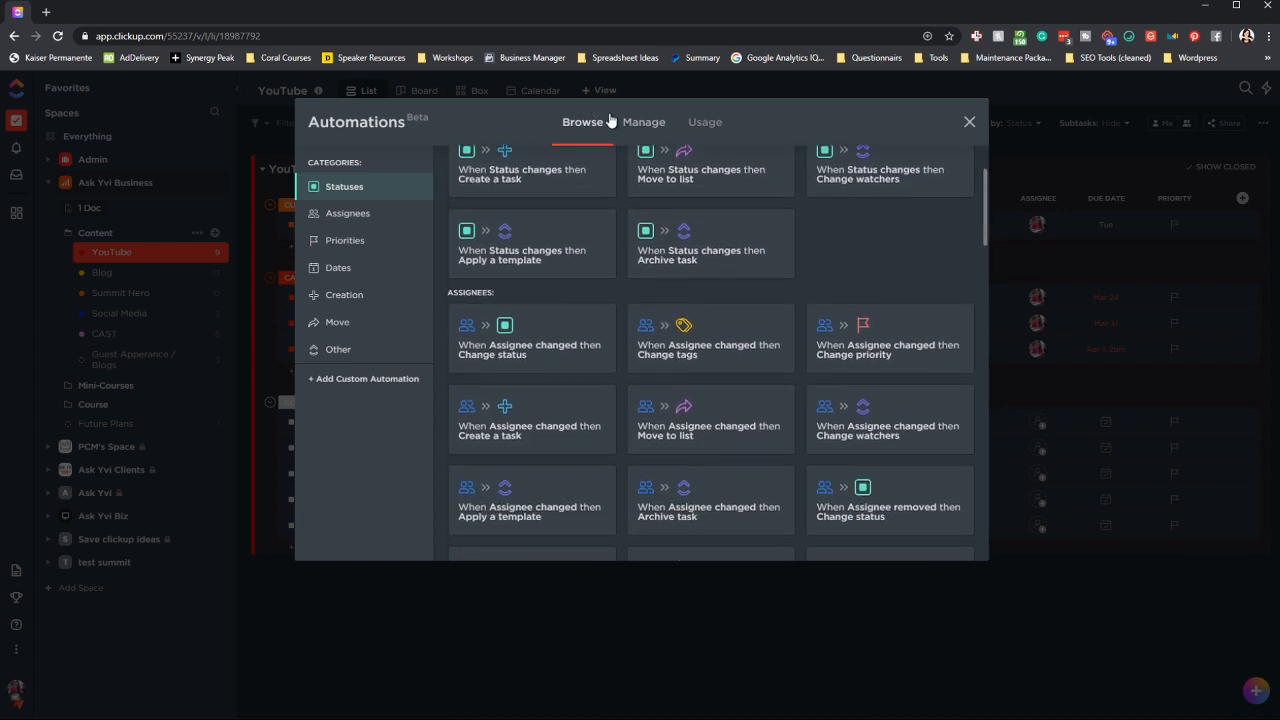
pyautogui.click(644, 124)
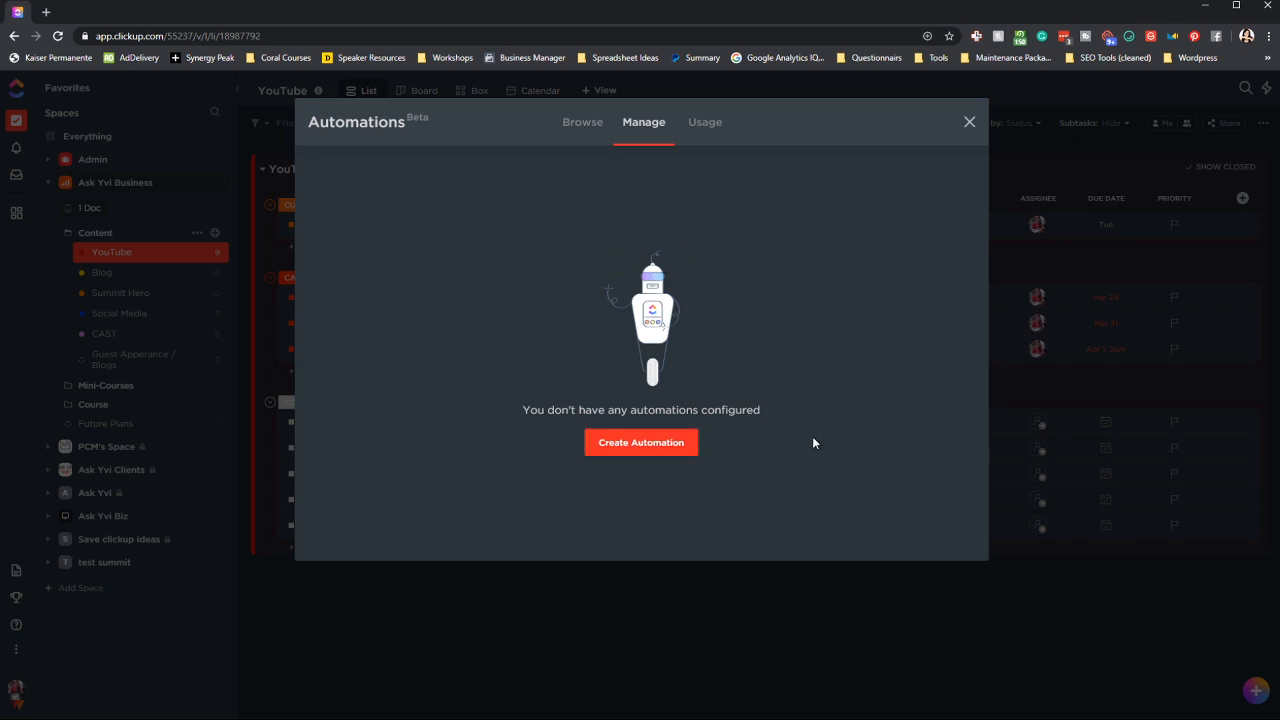
# Check the plan's automation action usage, and look through the automation template library from Statuses past Assignees and Priorities, ending back at Statuses.
pyautogui.click(704, 124)
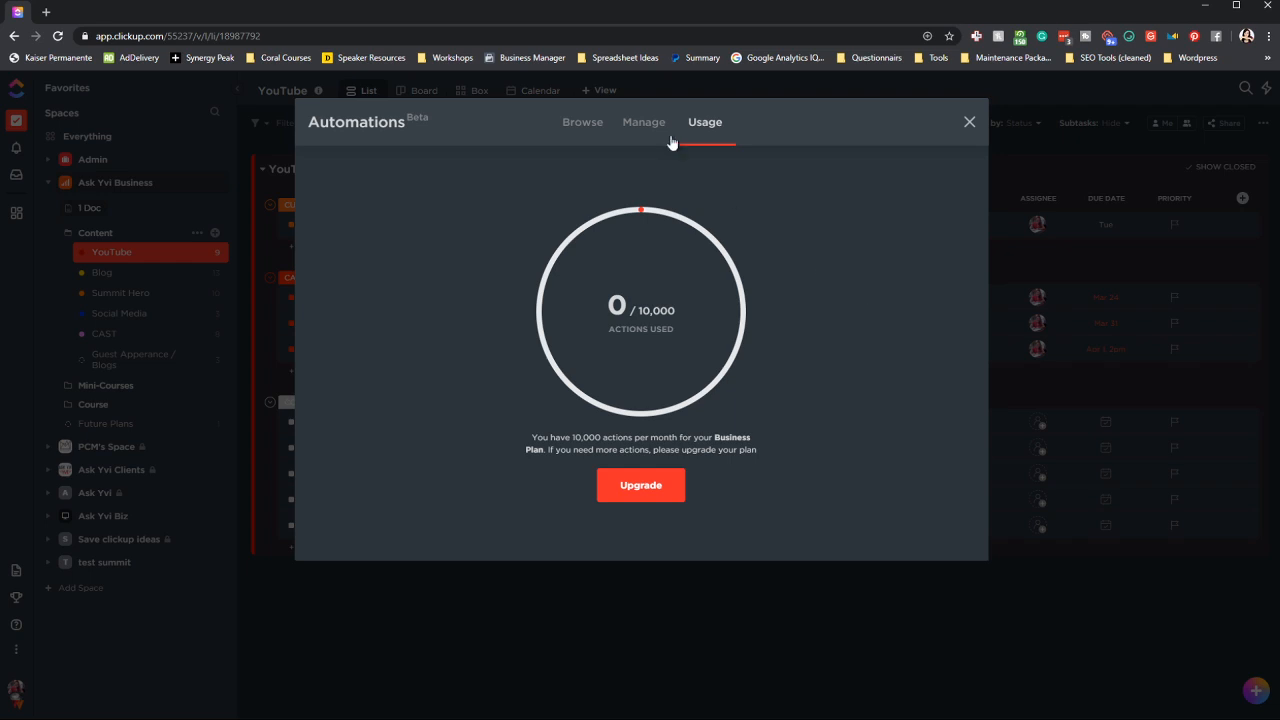
pyautogui.click(582, 128)
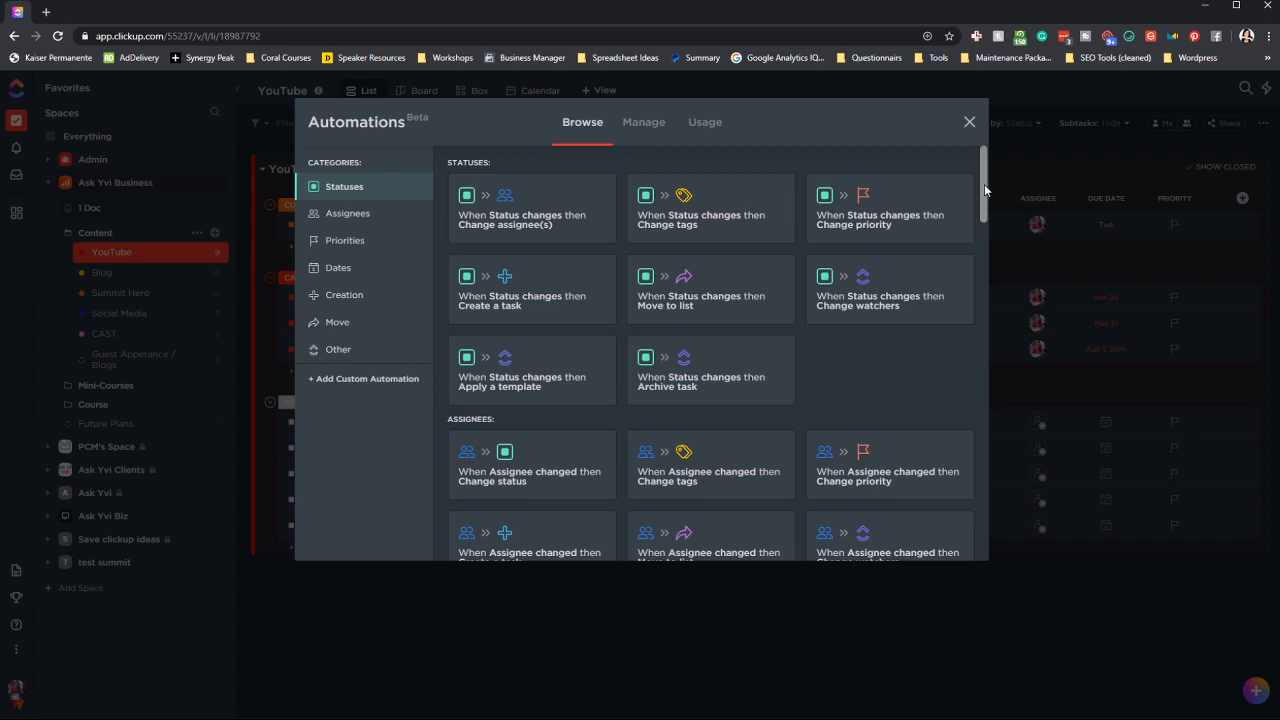
pyautogui.moveTo(984, 190)
pyautogui.mouseDown()
pyautogui.moveTo(984, 210)
pyautogui.moveTo(981, 183)
pyautogui.mouseUp()
pyautogui.moveTo(984, 176); pyautogui.dragTo(986, 209)
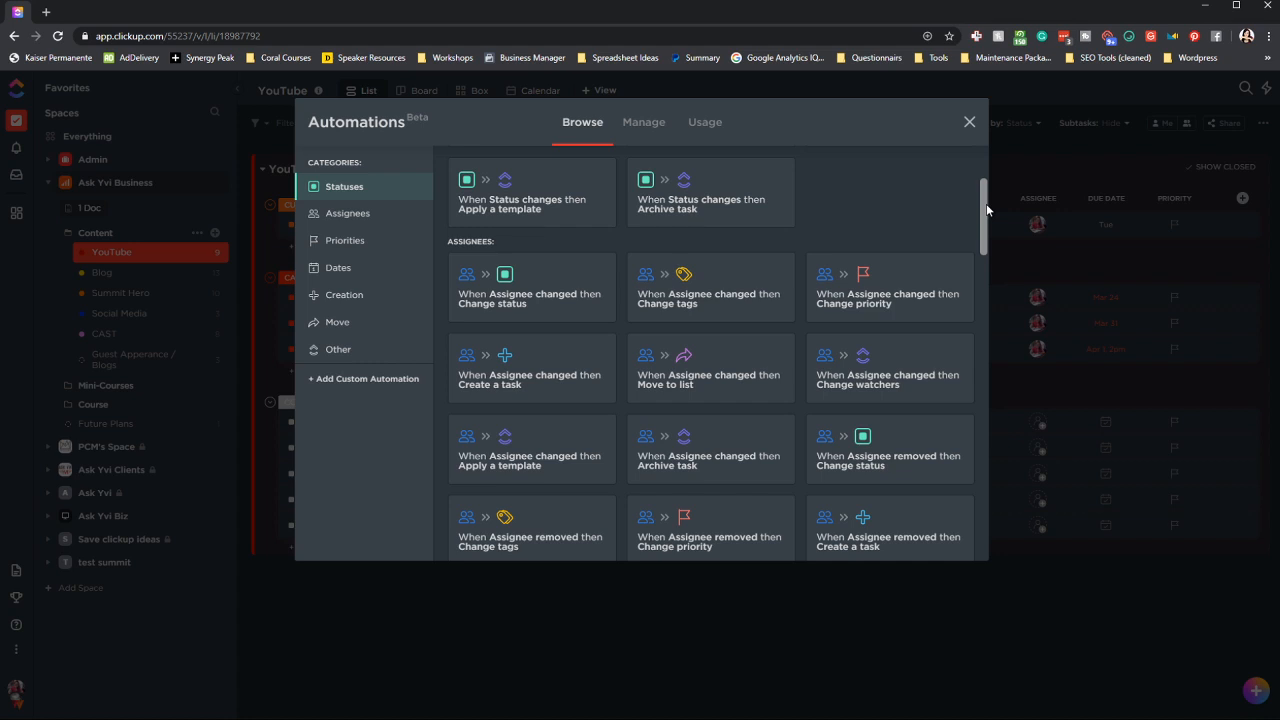
pyautogui.moveTo(986, 209); pyautogui.dragTo(987, 244)
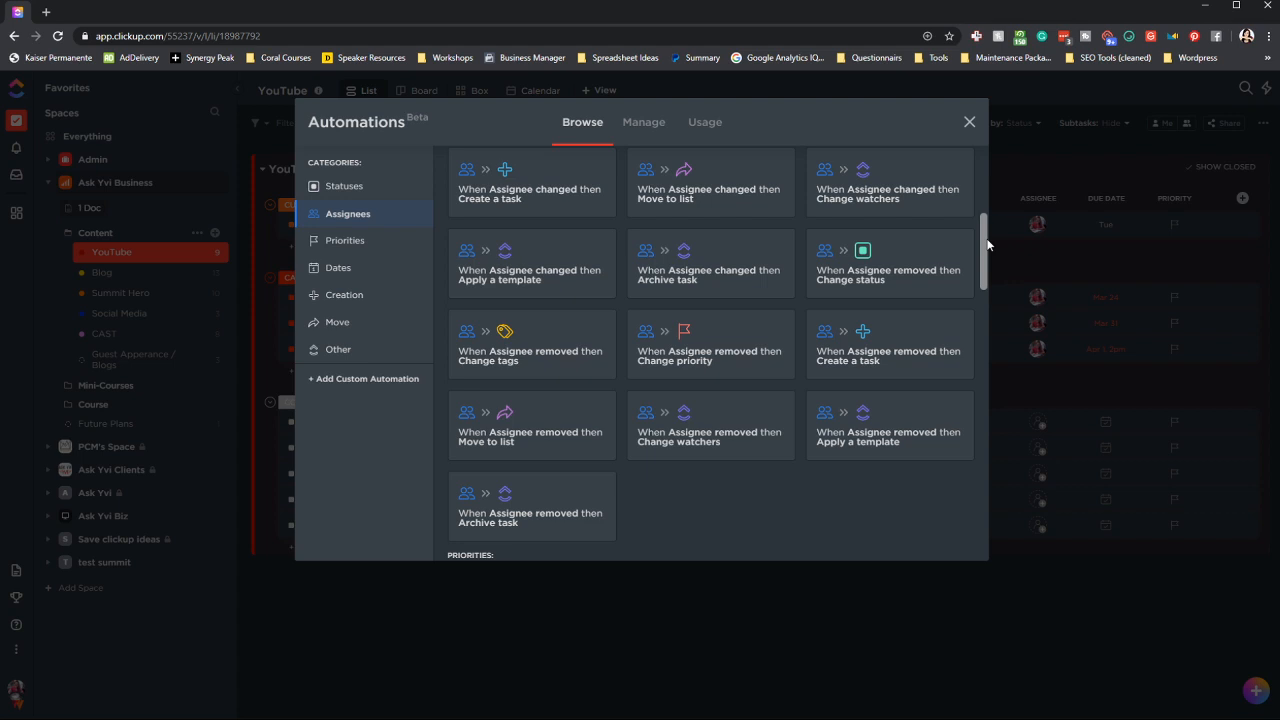
pyautogui.moveTo(987, 245); pyautogui.dragTo(987, 248)
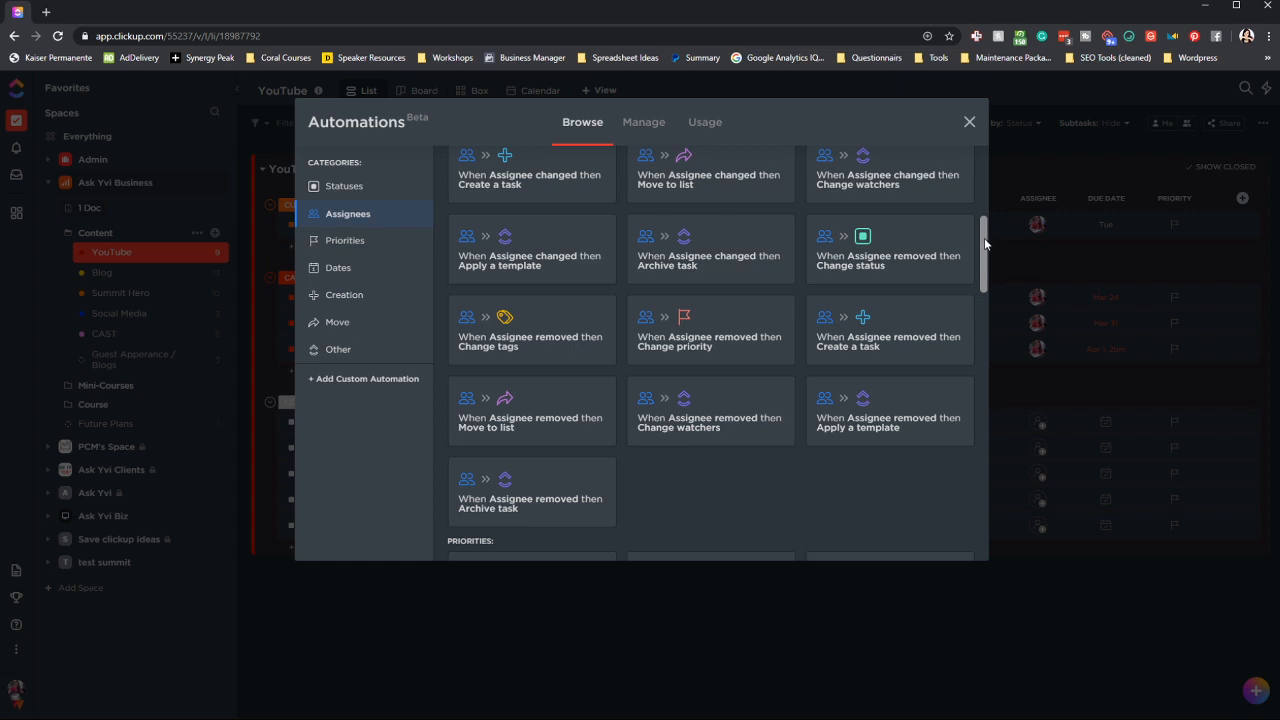
pyautogui.moveTo(985, 243); pyautogui.dragTo(987, 265)
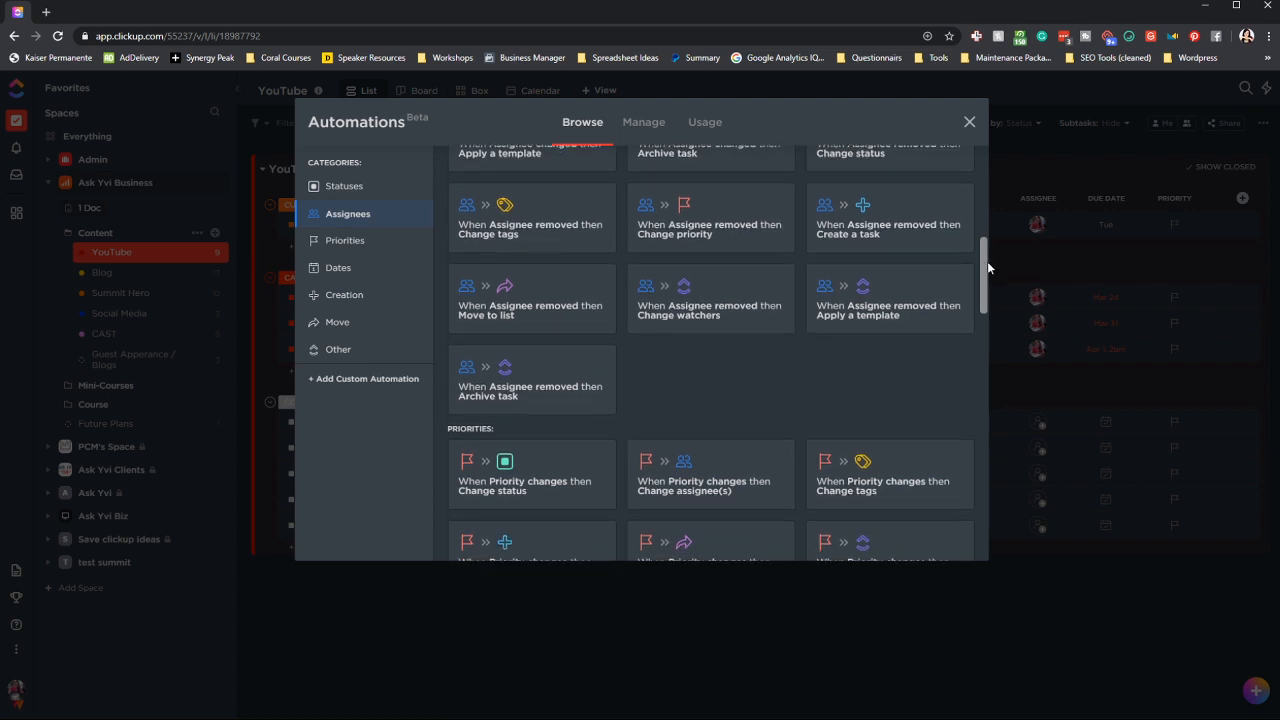
pyautogui.moveTo(989, 266); pyautogui.dragTo(998, 434)
pyautogui.moveTo(1000, 442); pyautogui.dragTo(981, 263)
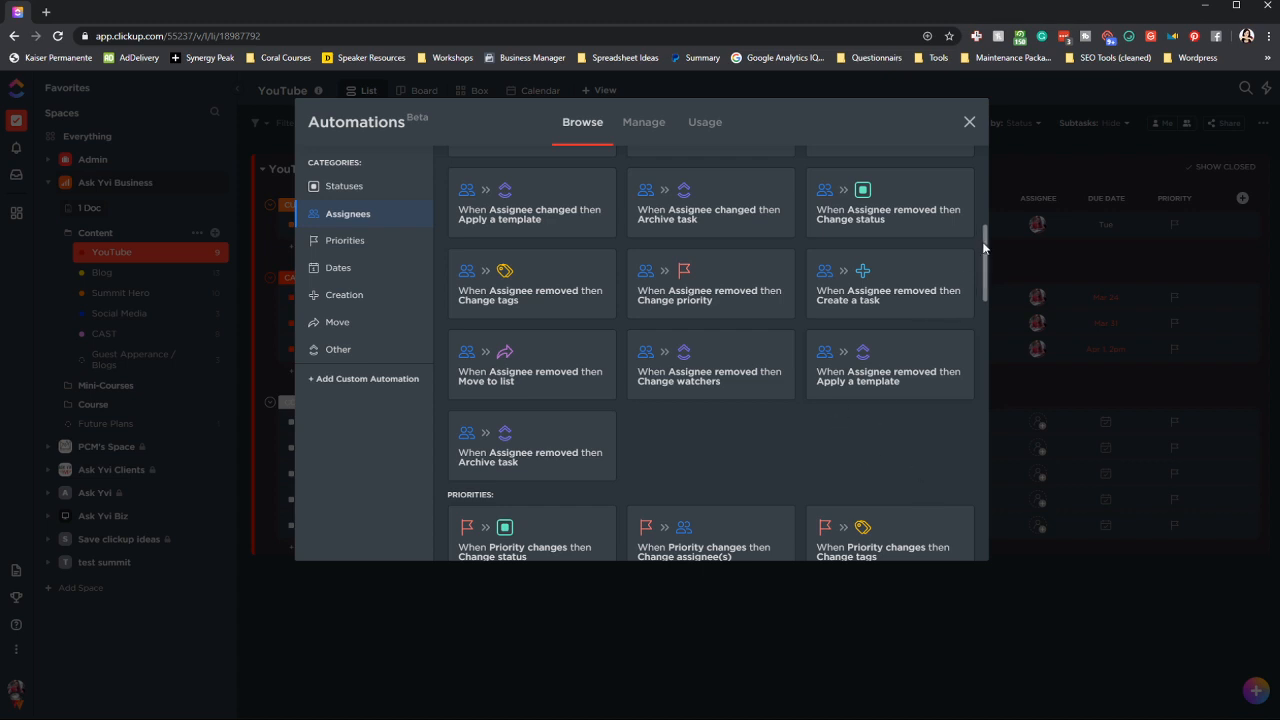
pyautogui.scroll(1, 982, 245)
pyautogui.moveTo(982, 245); pyautogui.dragTo(977, 178)
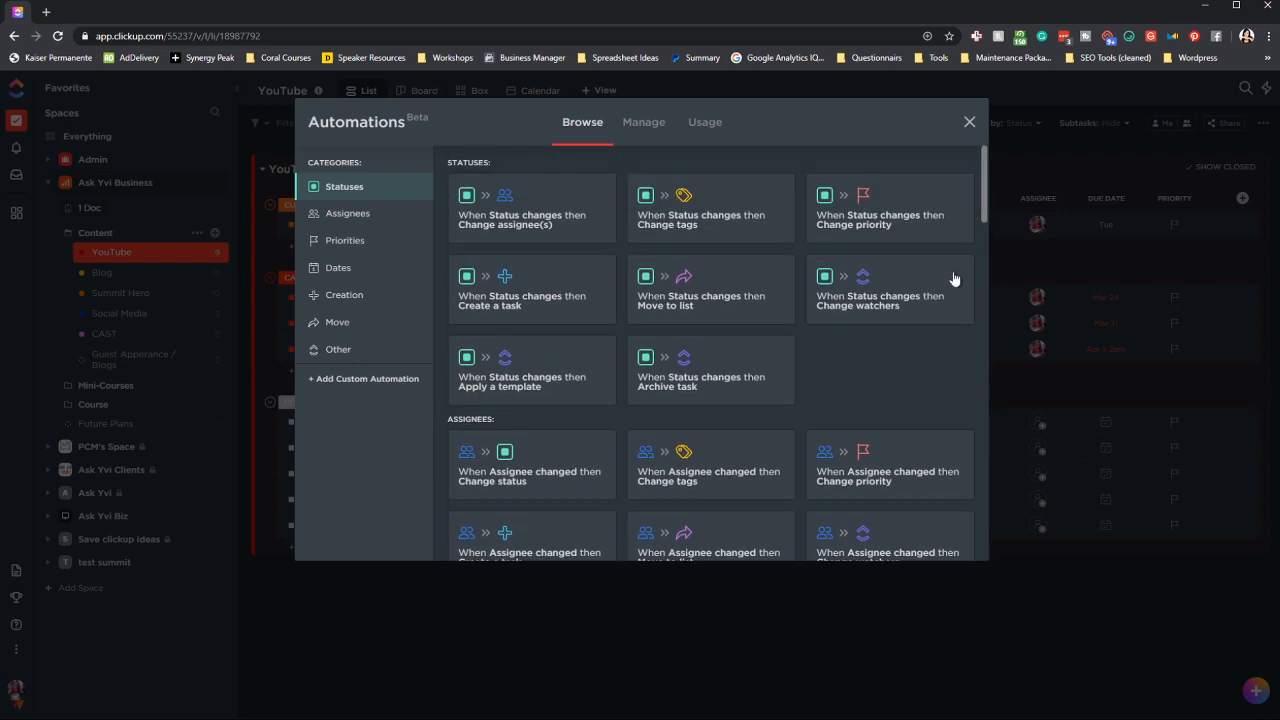